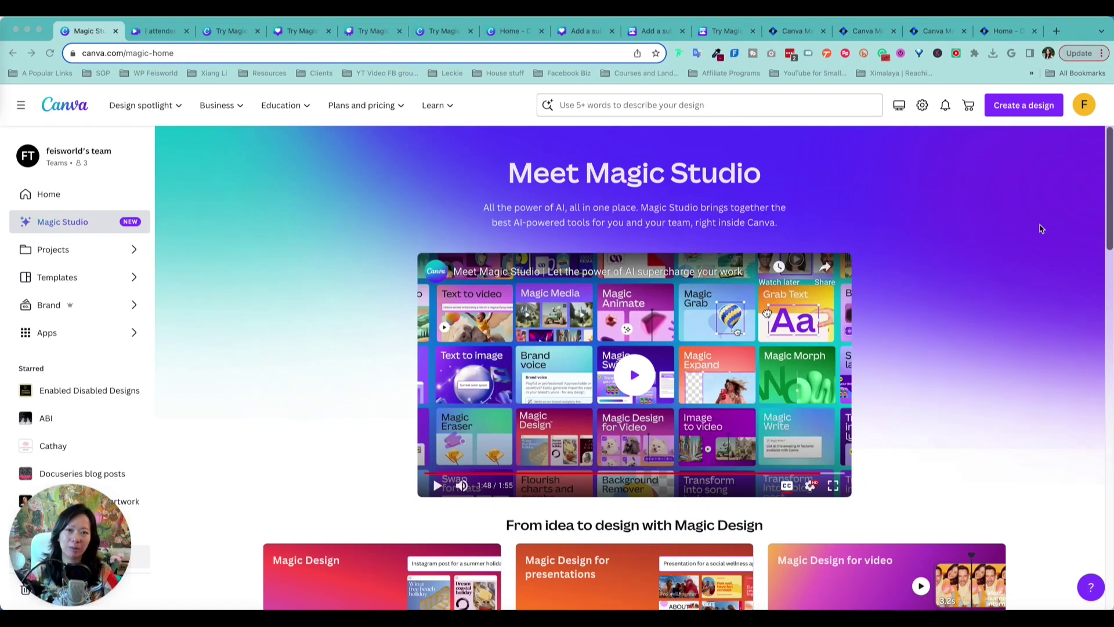
- Scroll through the Magic Studio overview page to browse its features
scroll(1016, 322, "down", 2)
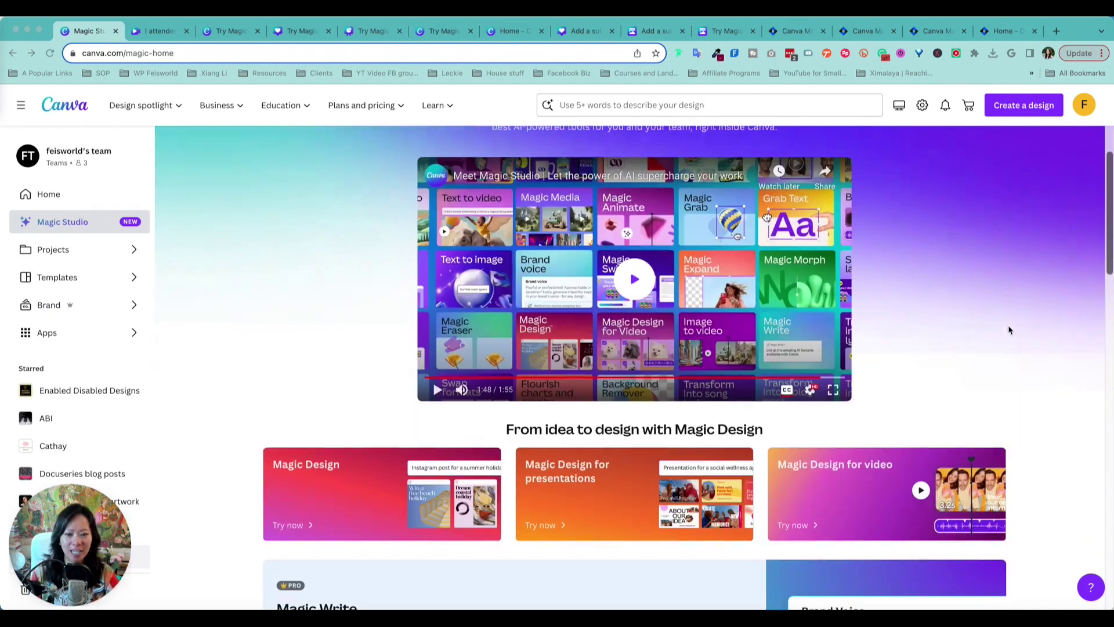
scroll(1013, 366, "down", 5)
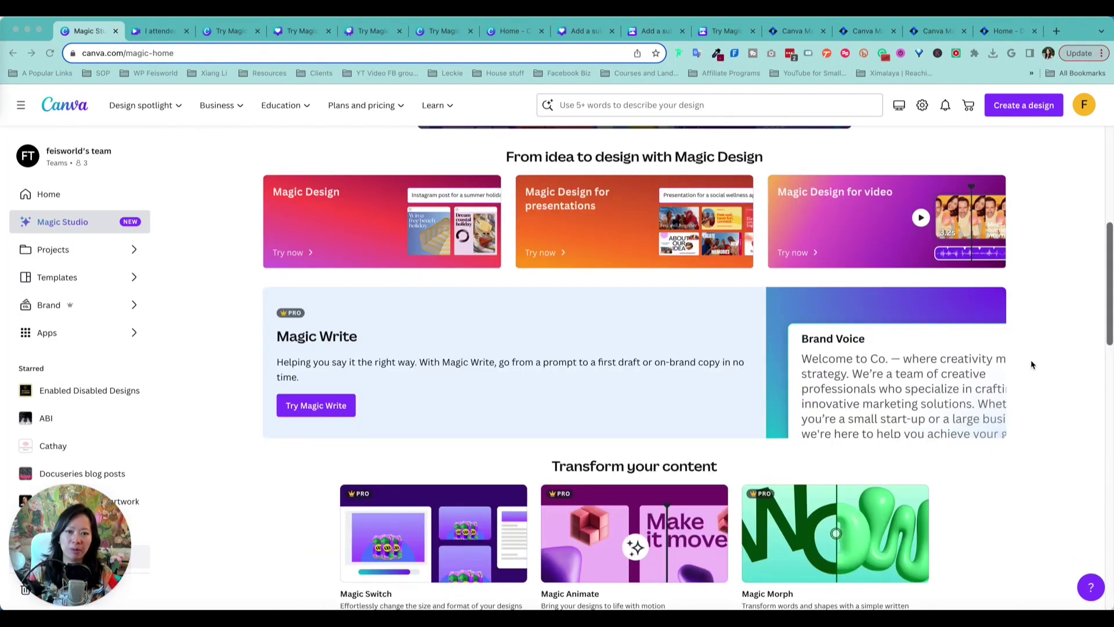
scroll(1032, 364, "down", 1)
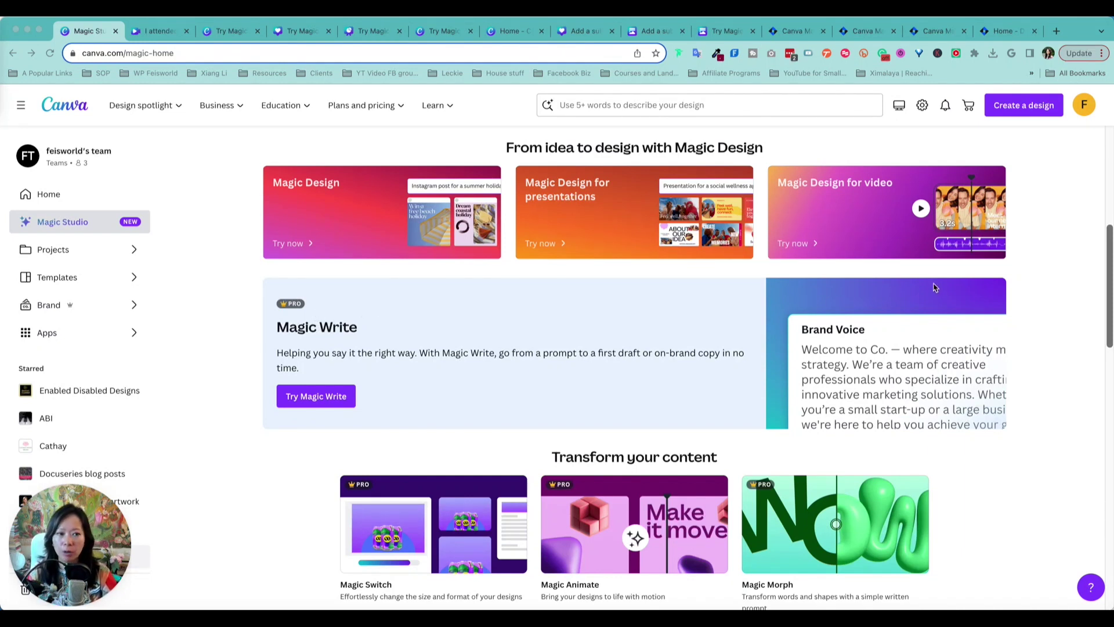
scroll(1017, 308, "down", 5)
scroll(1017, 308, "down", 2)
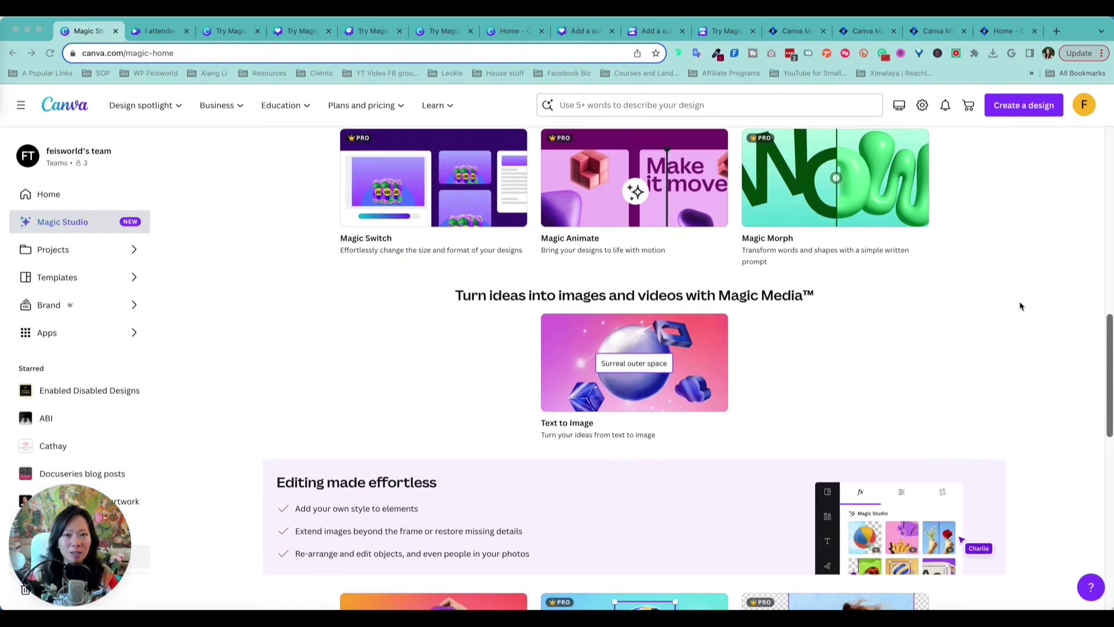
scroll(1021, 306, "down", 1)
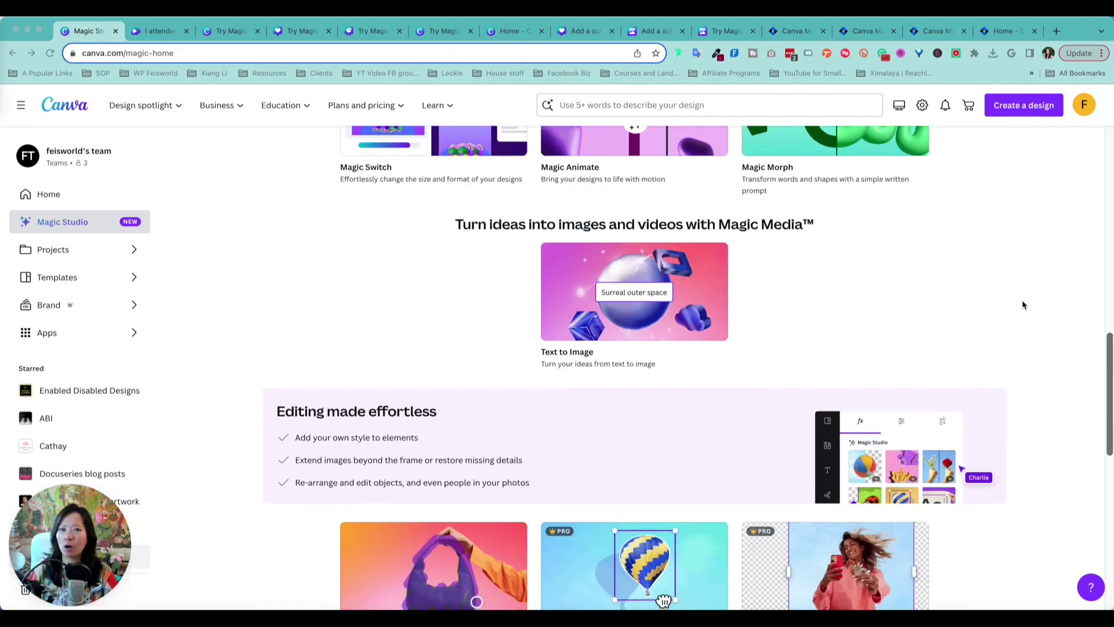
scroll(1022, 305, "down", 2)
scroll(1024, 306, "down", 1)
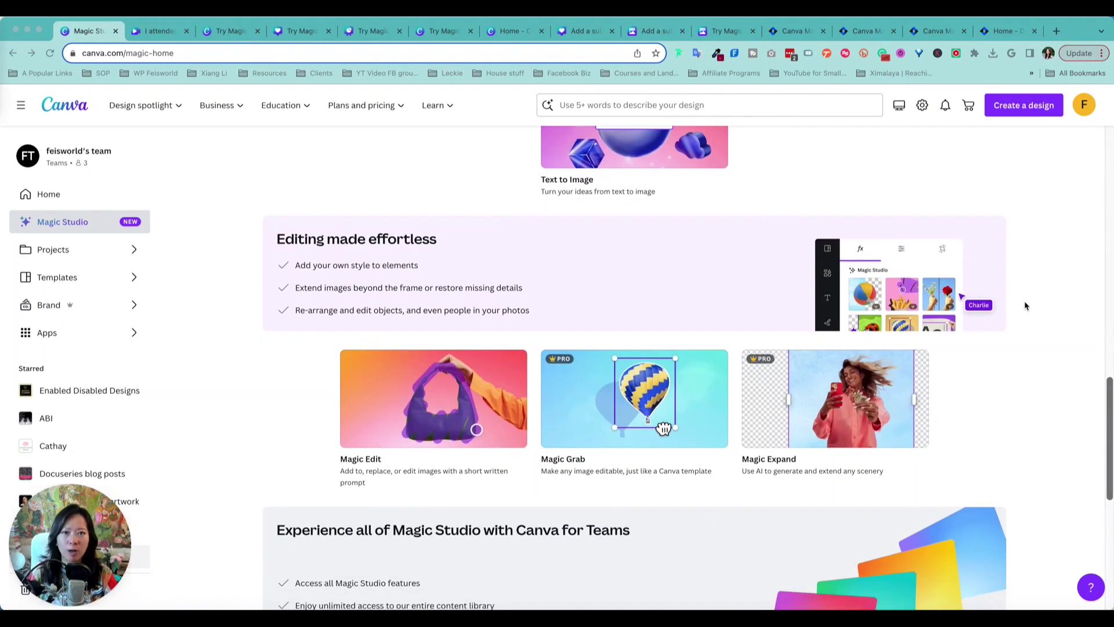
scroll(1005, 310, "down", 1)
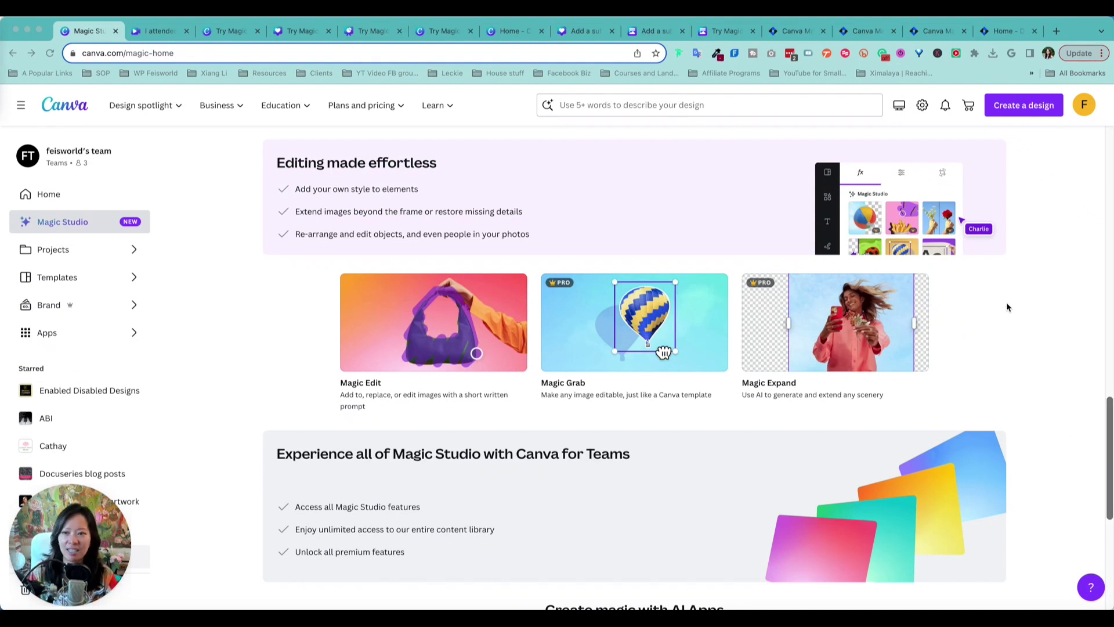
scroll(1006, 307, "up", 8)
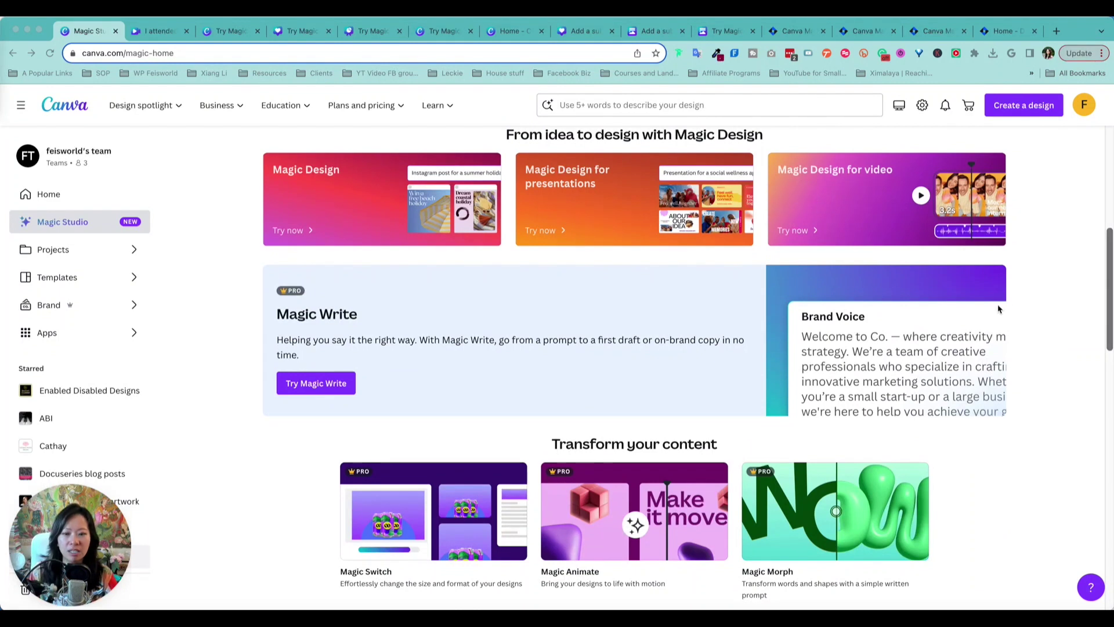
- Open the Try Magic Write sample design and go to its page 3 Ta-da! slide
left_click(319, 383)
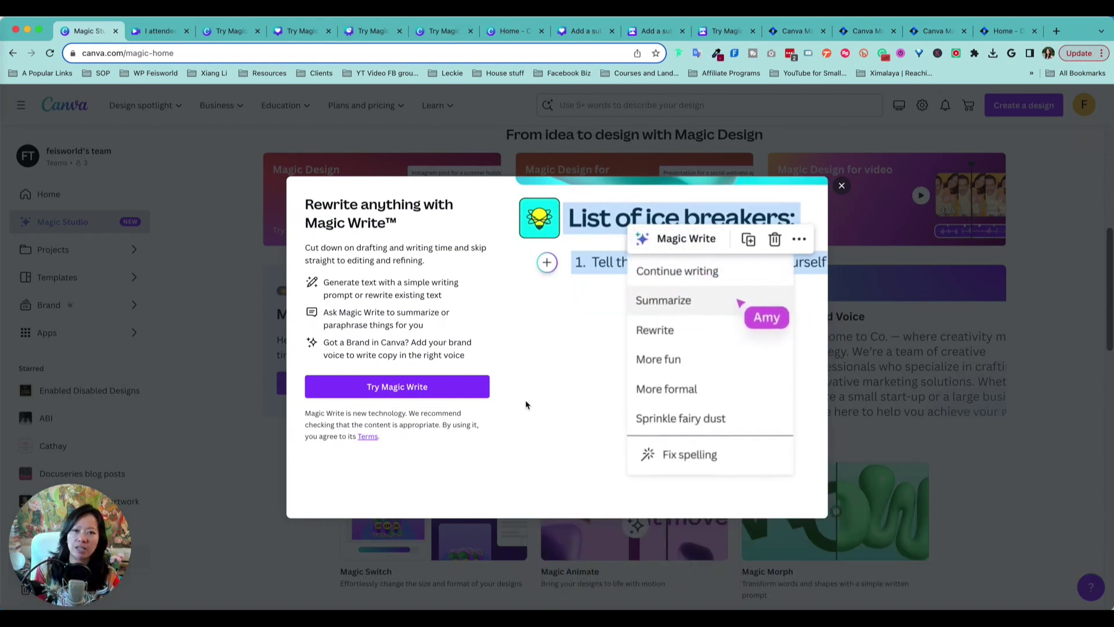
left_click(413, 398)
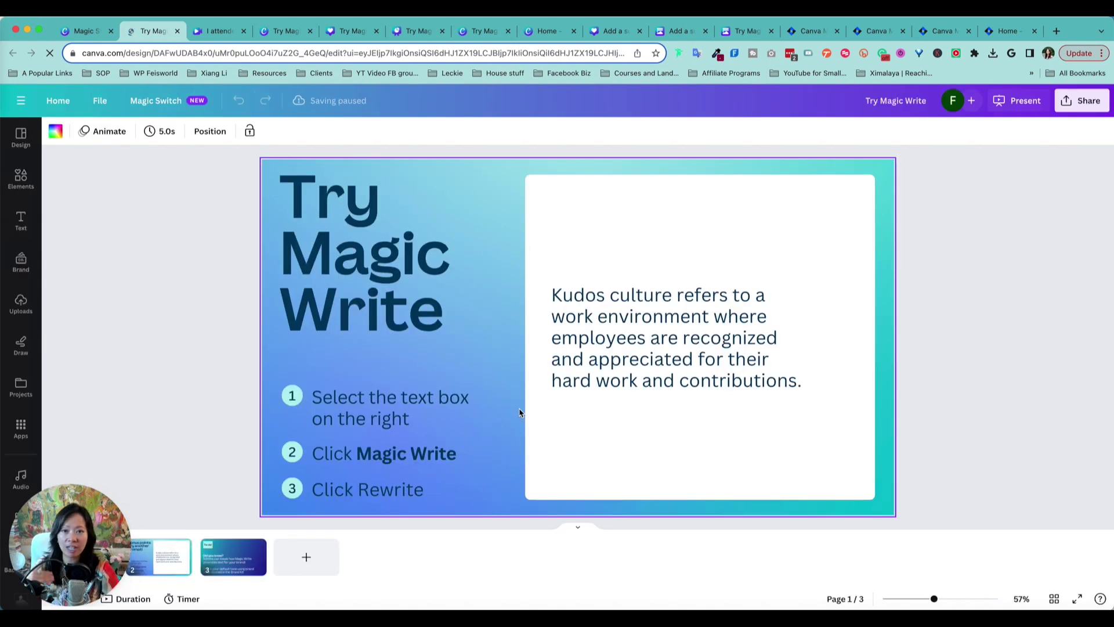
left_click(245, 561)
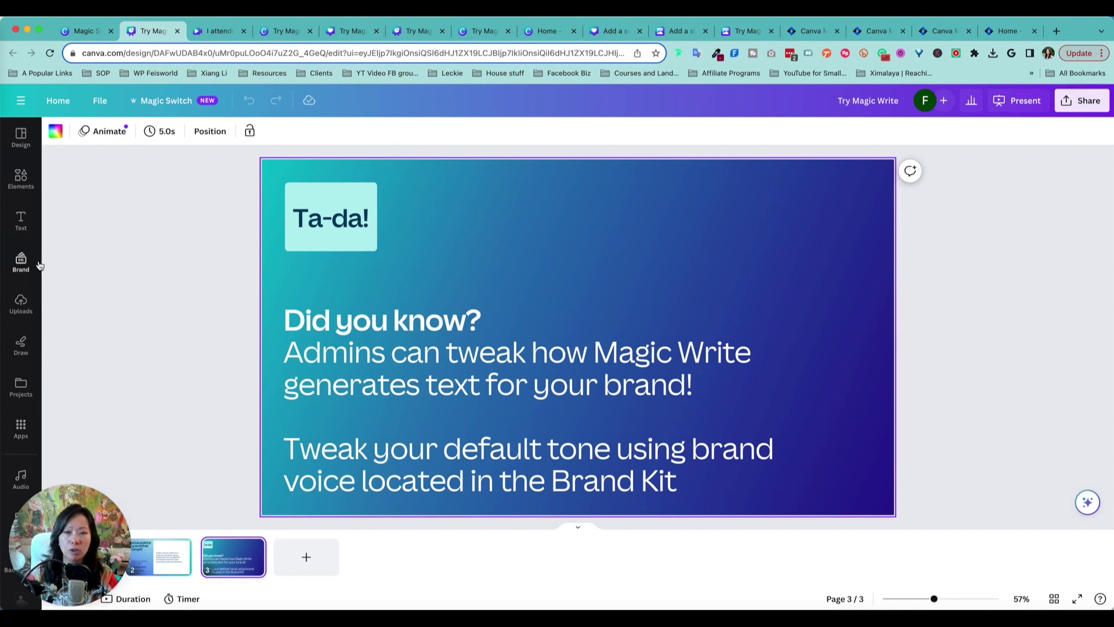
- Review the Brand kit's templates, logos and colours, then add a blank page 4
left_click(21, 263)
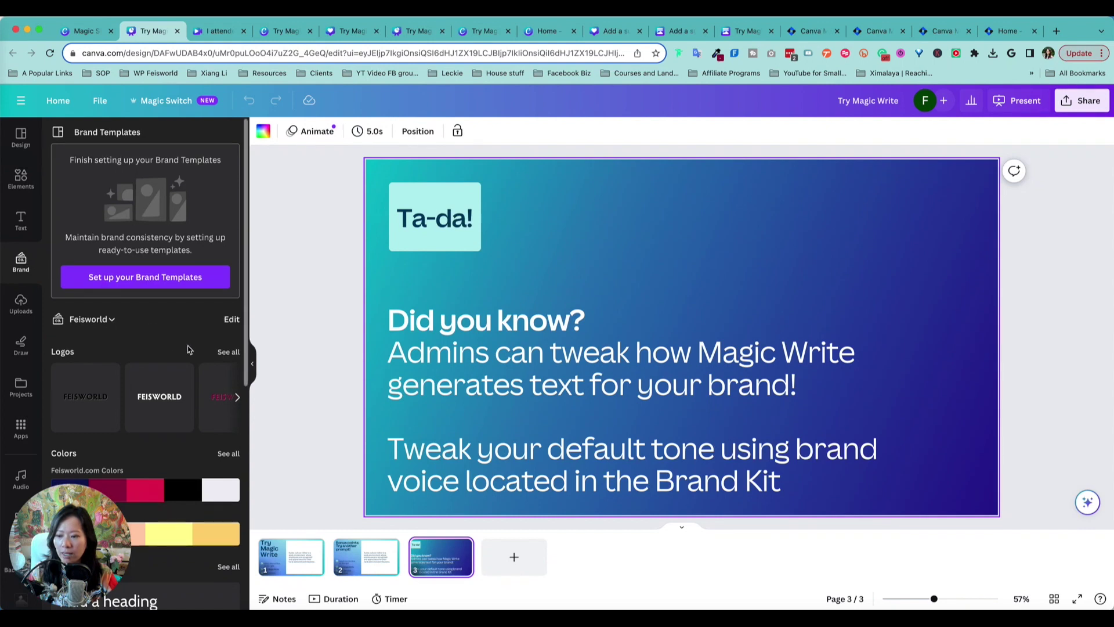
scroll(201, 353, "down", 2)
left_click(110, 254)
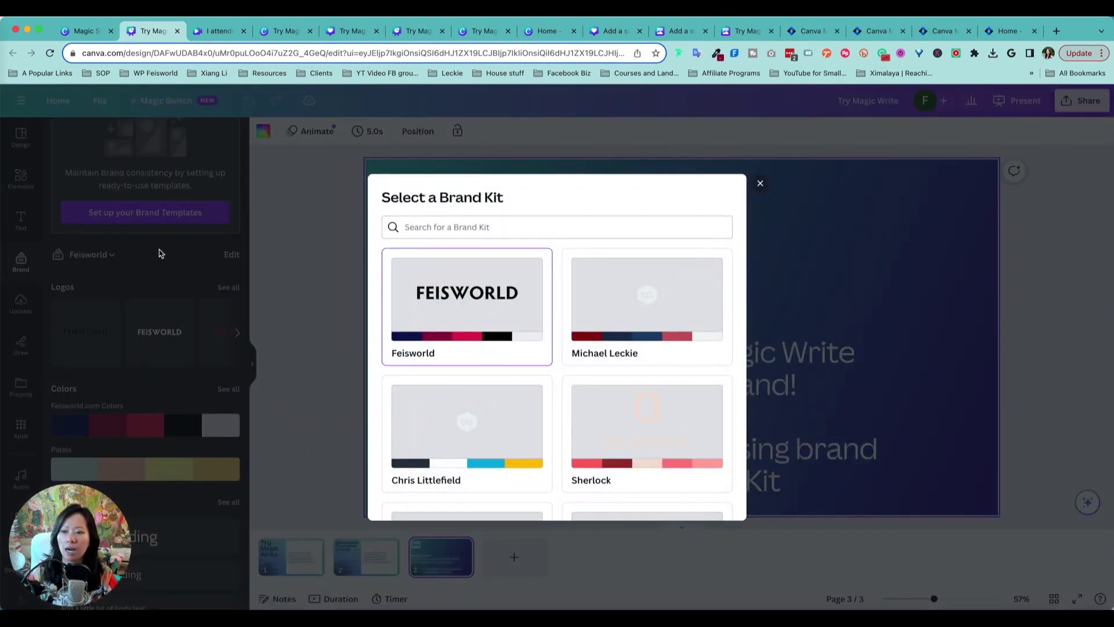
left_click(173, 256)
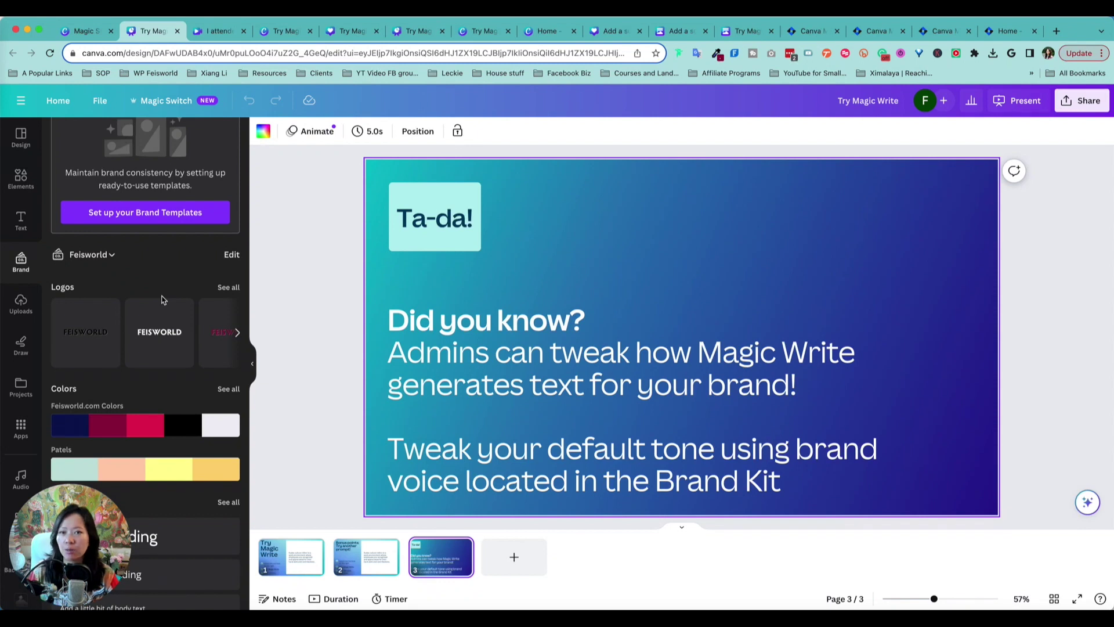
scroll(162, 300, "up", 2)
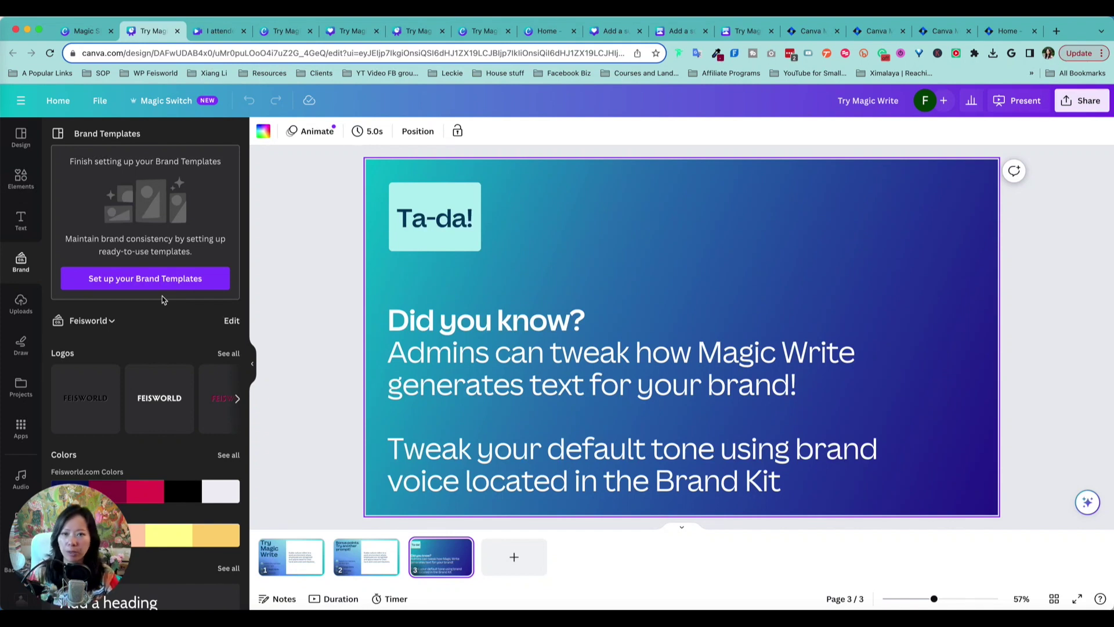
key("super+Return")
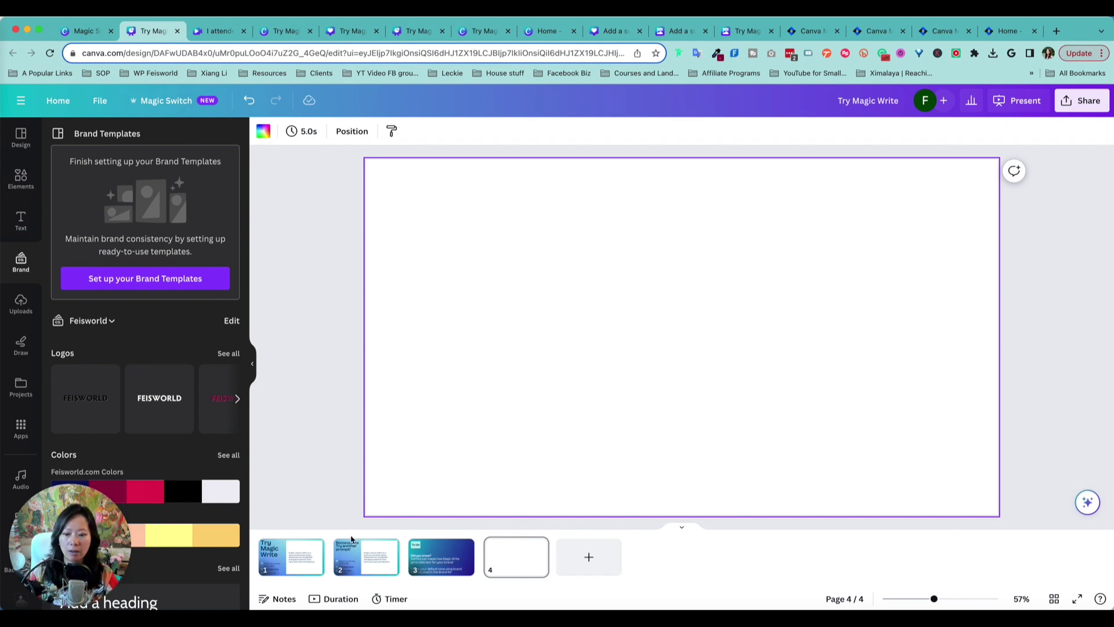
- Add a subheading to page 4 and paste the copied paragraph about creators and AI
left_click(20, 219)
left_click(129, 263)
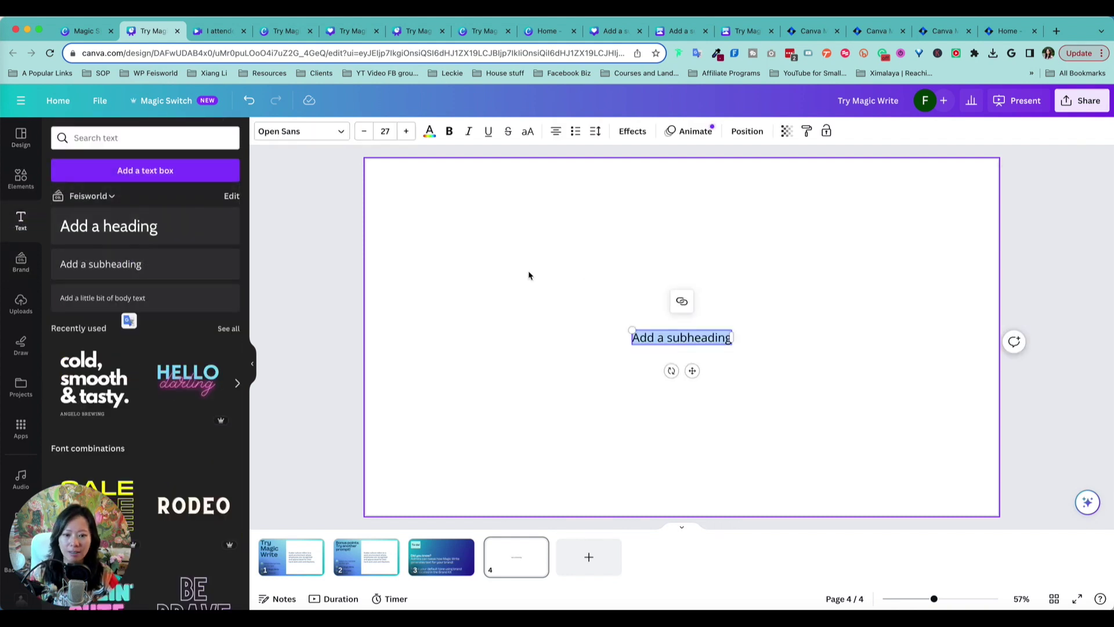
type("We believe that creators and businesses should have access to the best tools available, including AI and other tech. Our approach is to democratize content creation, and to make it more accessible for everyone, regardless of their technical background. We see AI as an assistant, not a replacement for human creativity, and we want to help our viewers and readers build personal relationships with their audiences. That's why we regularly share examples and templates to make the process as easy and enjoyable as possible.")
- Centre the paragraph and have Magic Write continue it with further paragraphs
left_click_drag(705, 329, 720, 330)
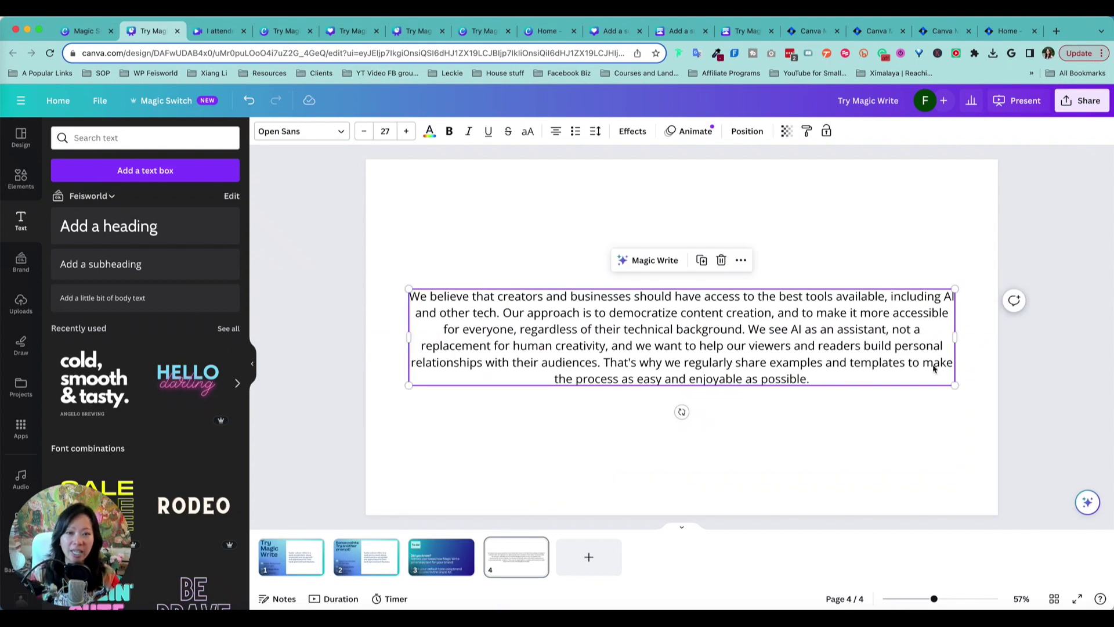
left_click(652, 265)
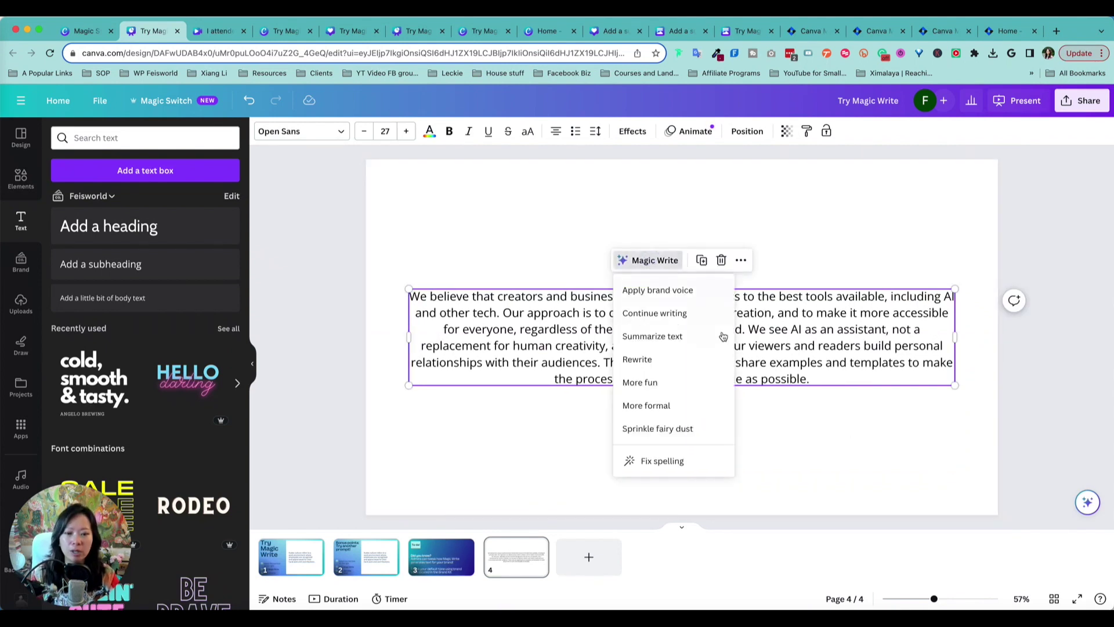
left_click(676, 312)
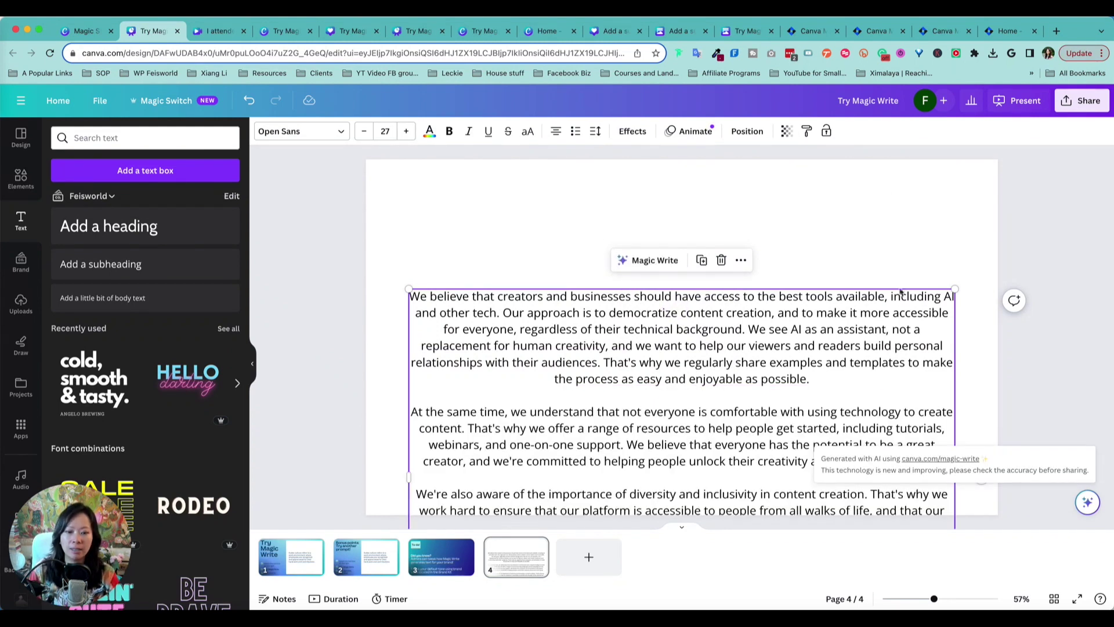
left_click(641, 263)
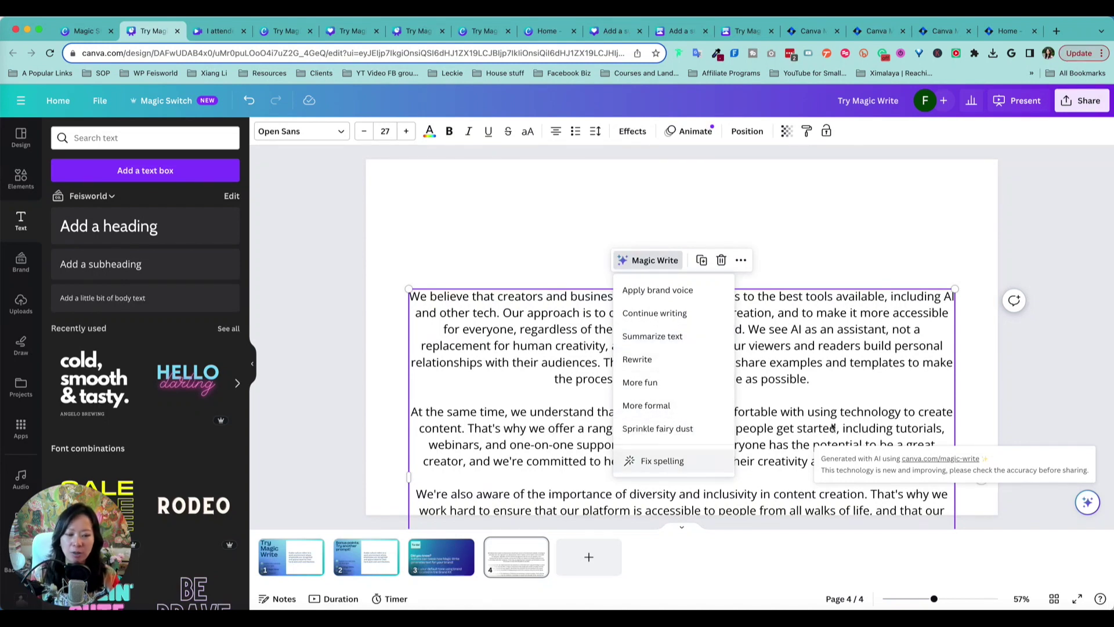
left_click(1002, 373)
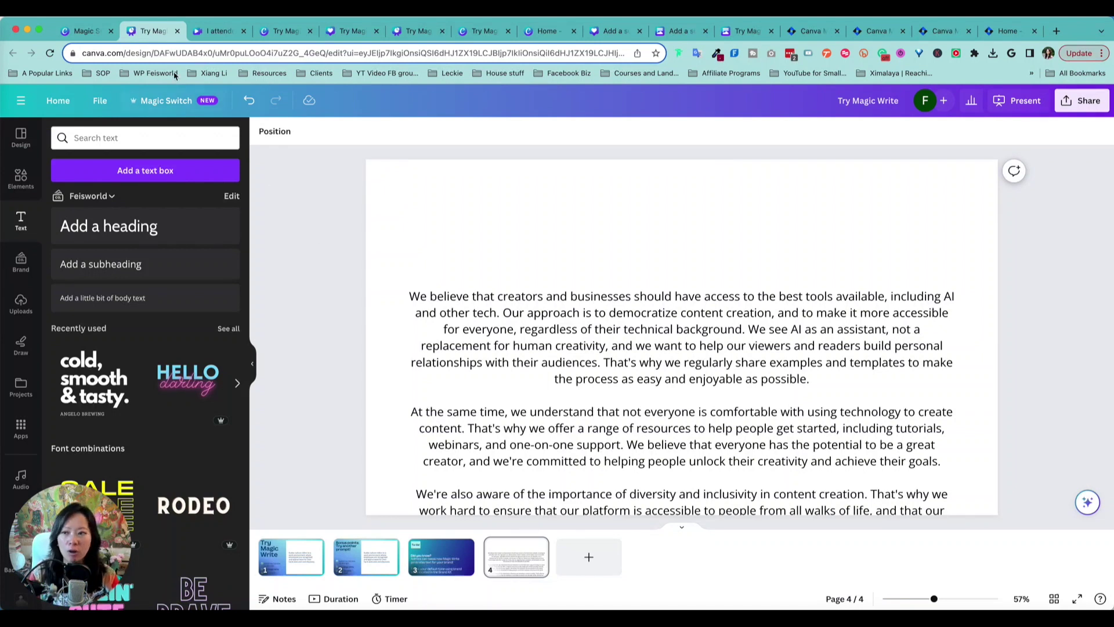
- Return to the Magic Studio tab, scroll to Magic Grab and open its sample design
left_click(84, 31)
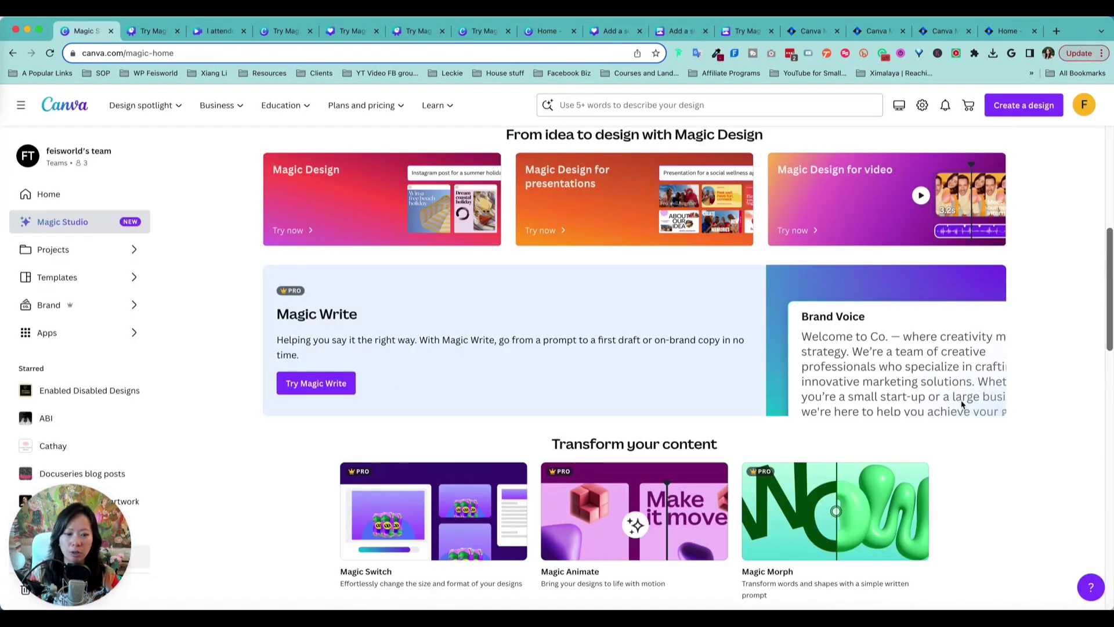
scroll(963, 405, "down", 3)
scroll(979, 393, "down", 13)
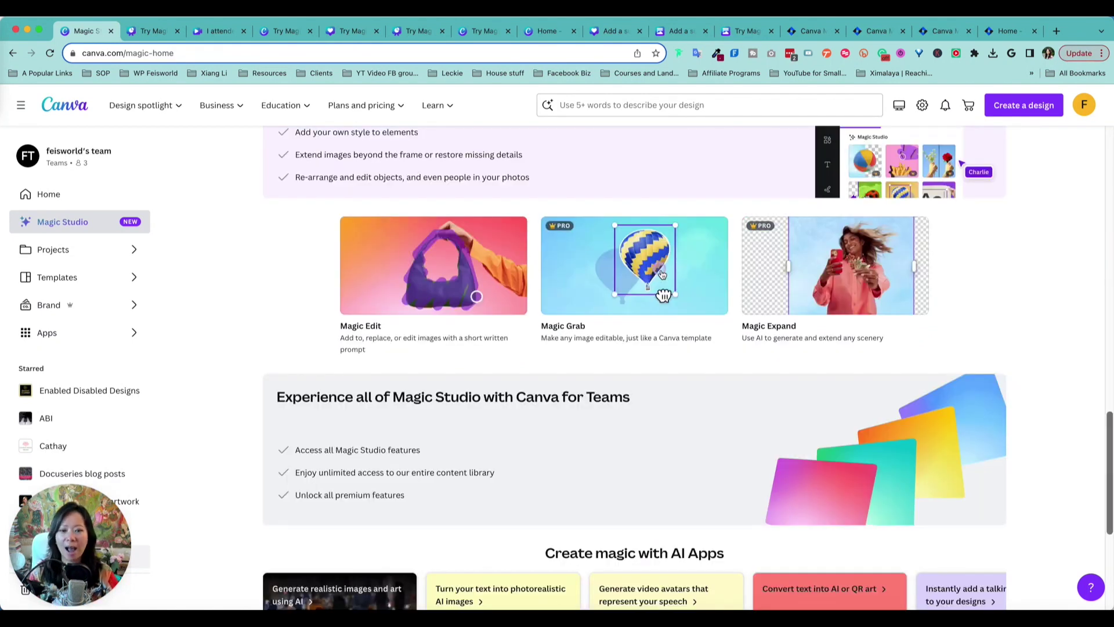
left_click(690, 264)
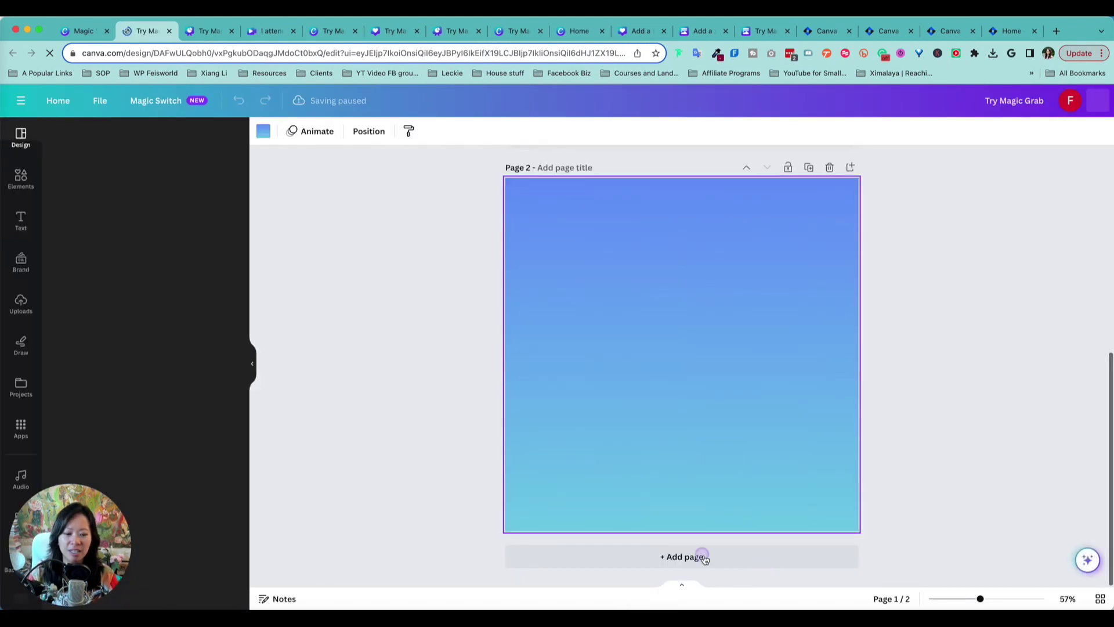
left_click(704, 556)
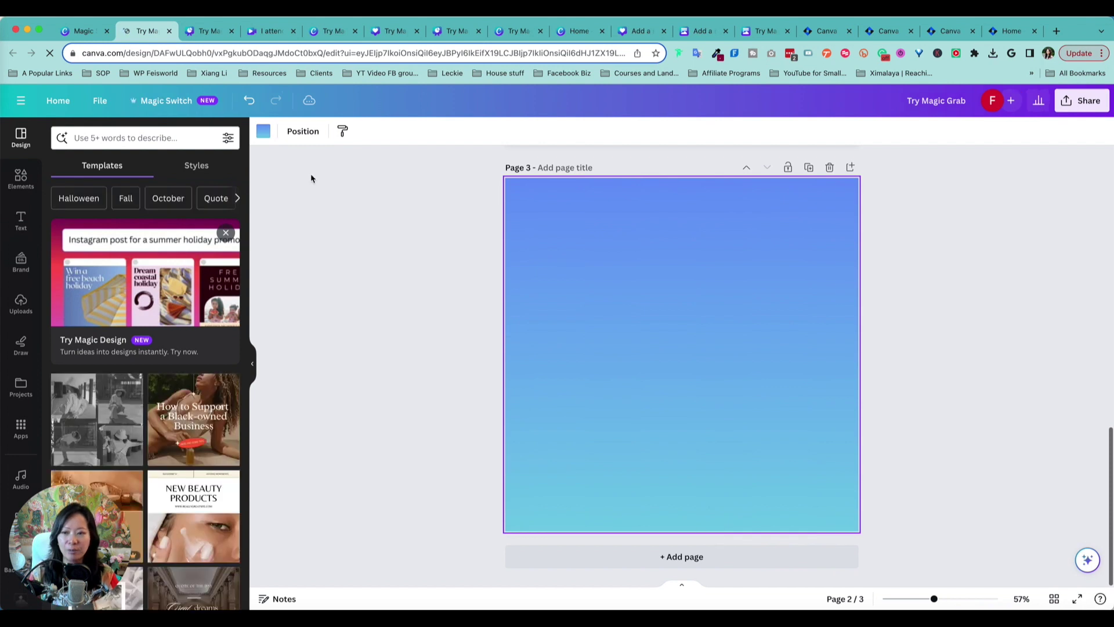
- Add a blank third page to the Magic Grab design
left_click(104, 102)
left_click(106, 103)
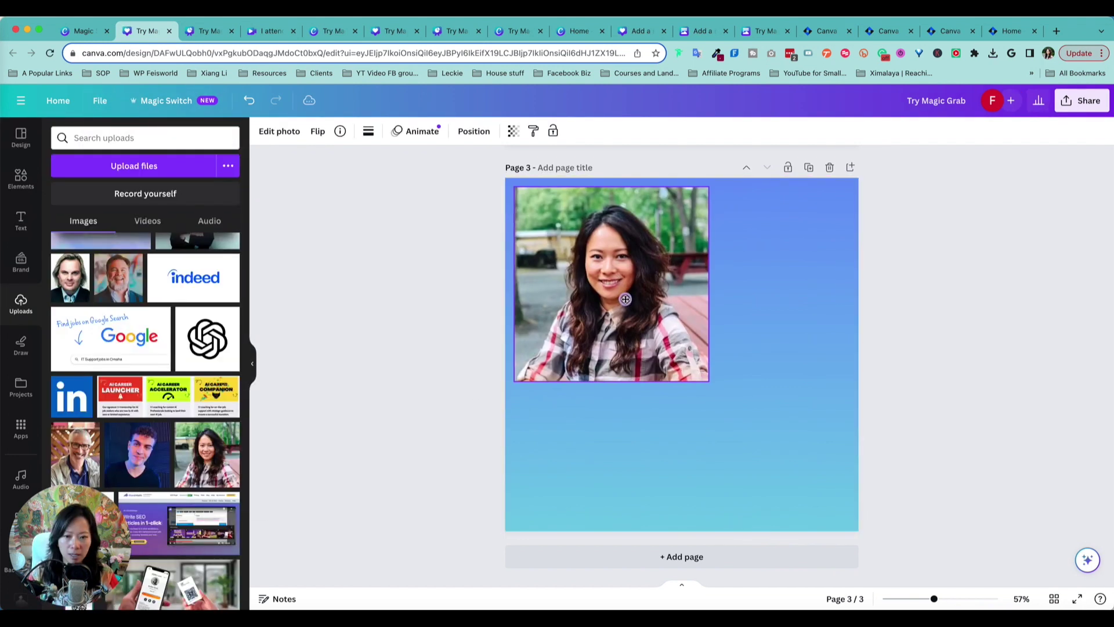
- Place and enlarge the woman's portrait on Page 3, then apply Magic Grab from Edit photo
left_click_drag(631, 300, 698, 368)
key("ctrl+z")
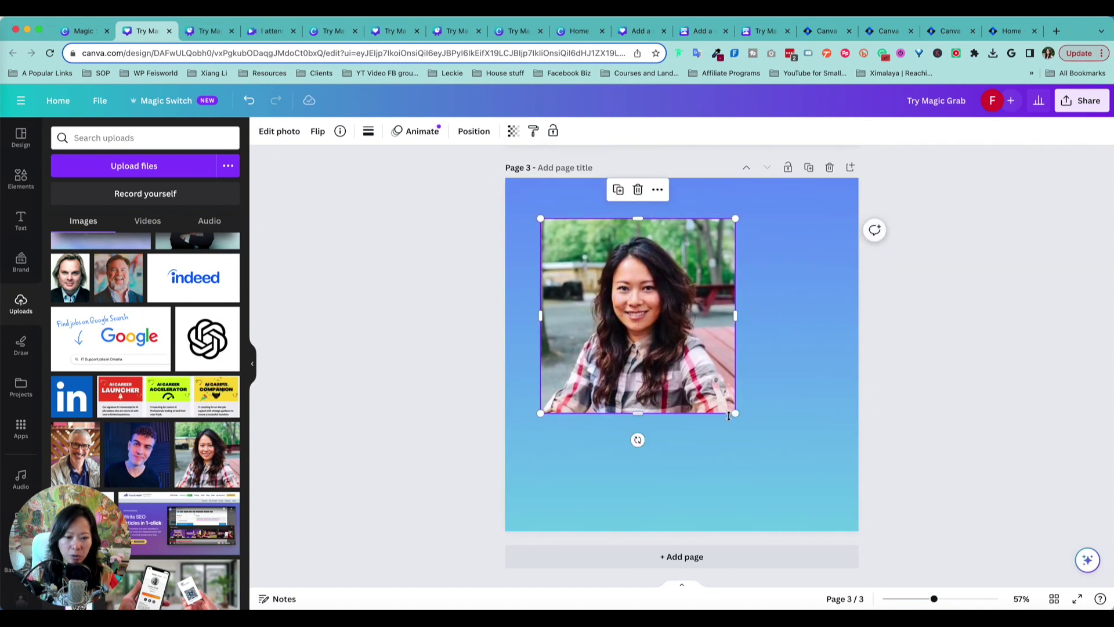
left_click_drag(729, 415, 805, 482)
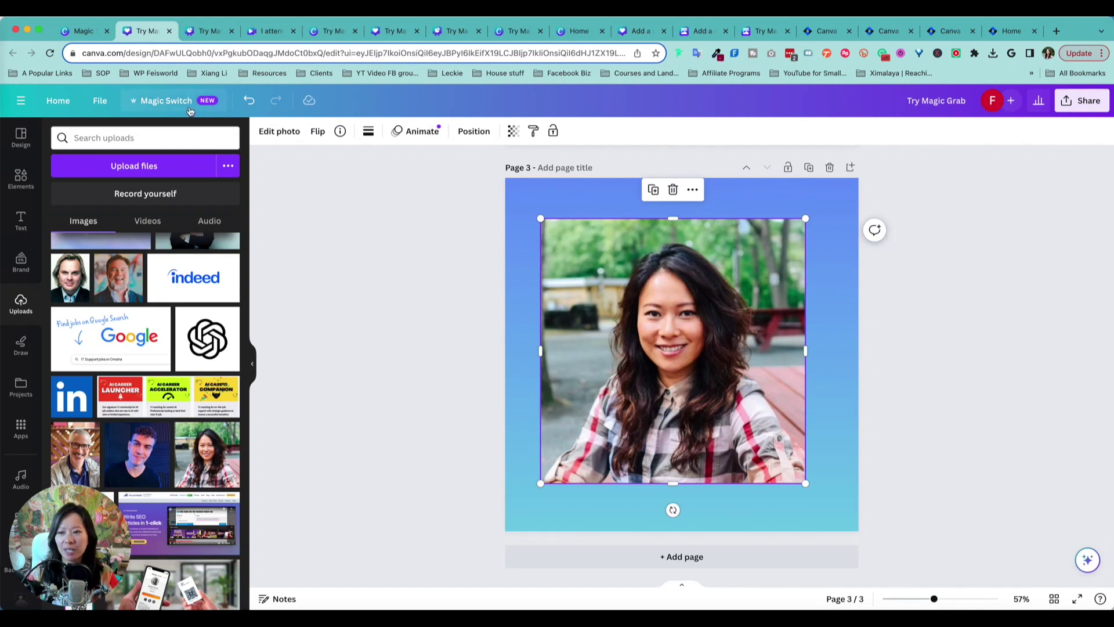
left_click(279, 131)
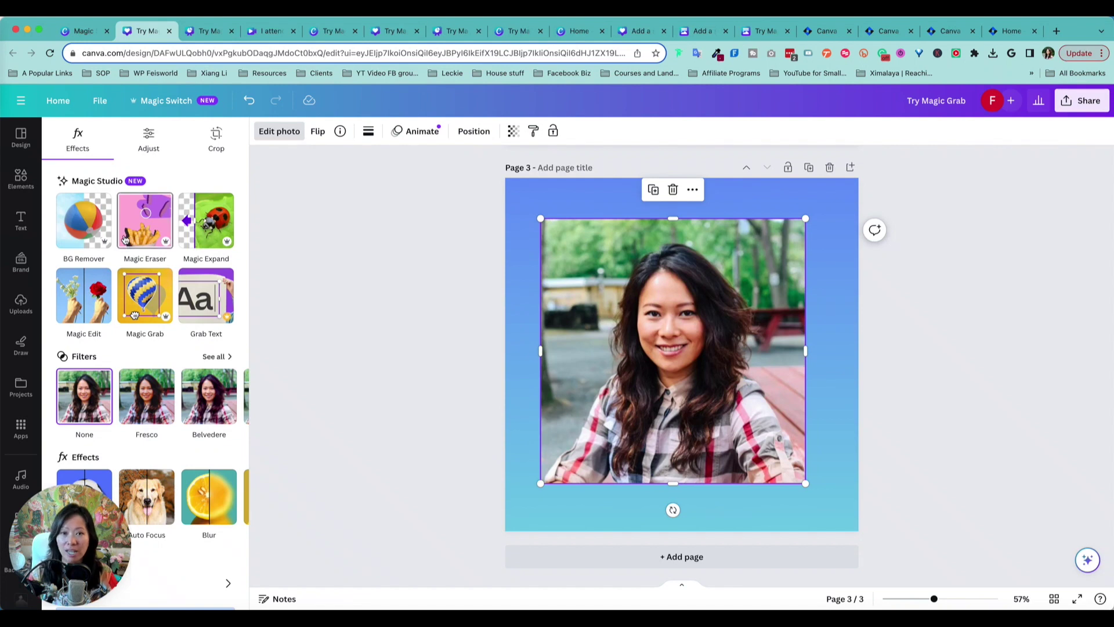
left_click(145, 314)
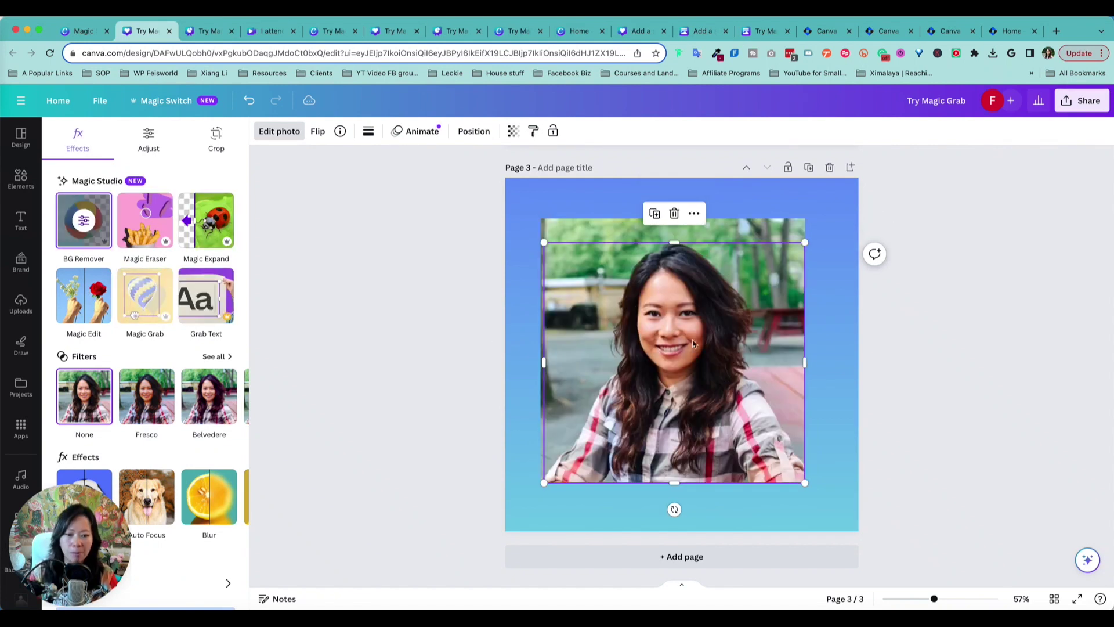
- Shrink and lower the grabbed woman, then slightly enlarge the background park photo
left_click_drag(731, 322, 690, 325)
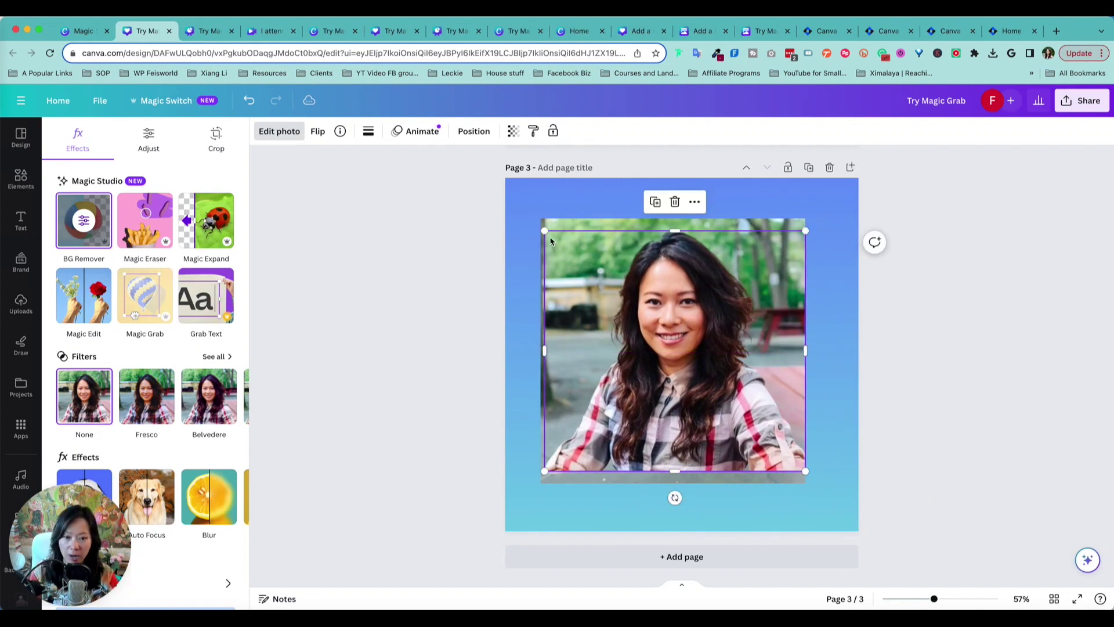
left_click_drag(544, 231, 587, 274)
left_click_drag(705, 337, 694, 357)
left_click(975, 357)
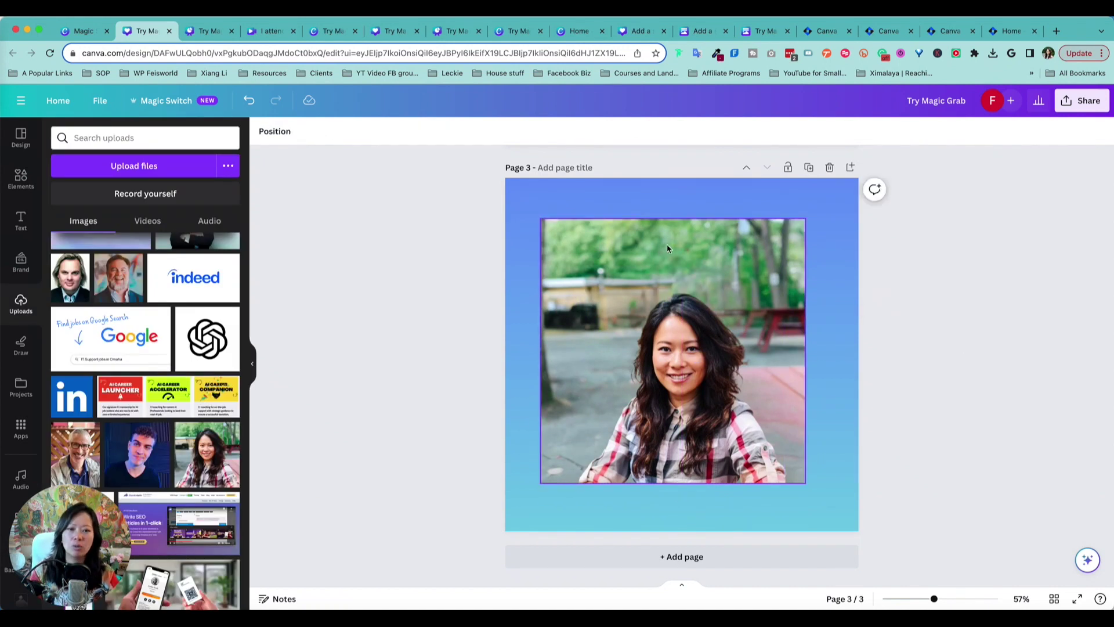
left_click(667, 249)
mouse_move(542, 220)
left_mouse_down()
mouse_move(460, 154)
mouse_move(549, 220)
mouse_move(524, 183)
mouse_move(552, 212)
left_mouse_up()
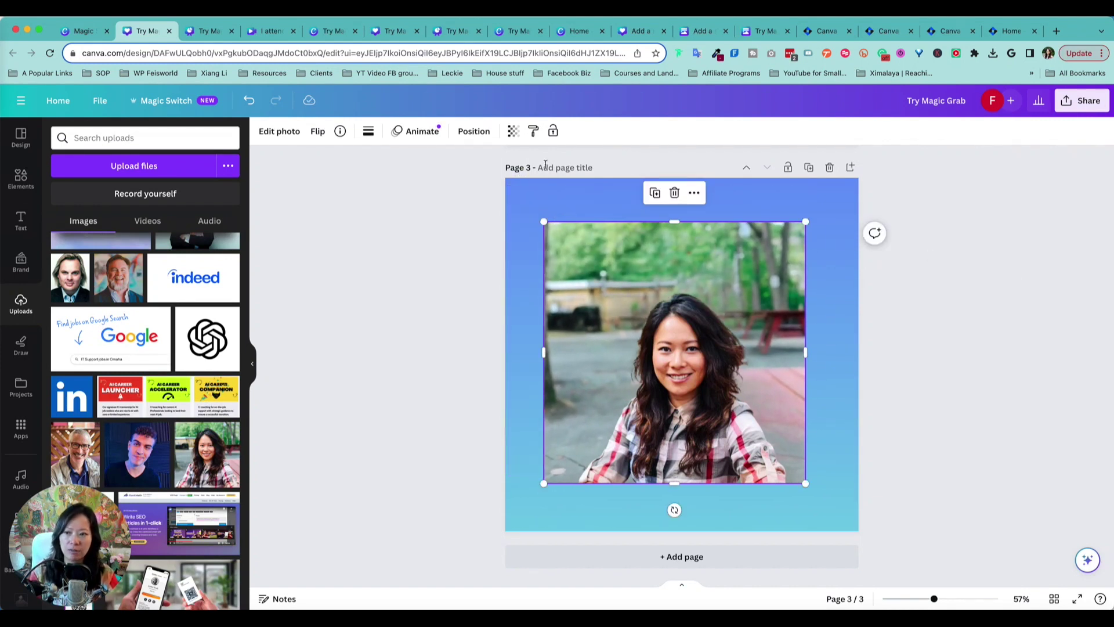
- Magic Expand the park photo to the whole page and accept a generated result
left_click(276, 130)
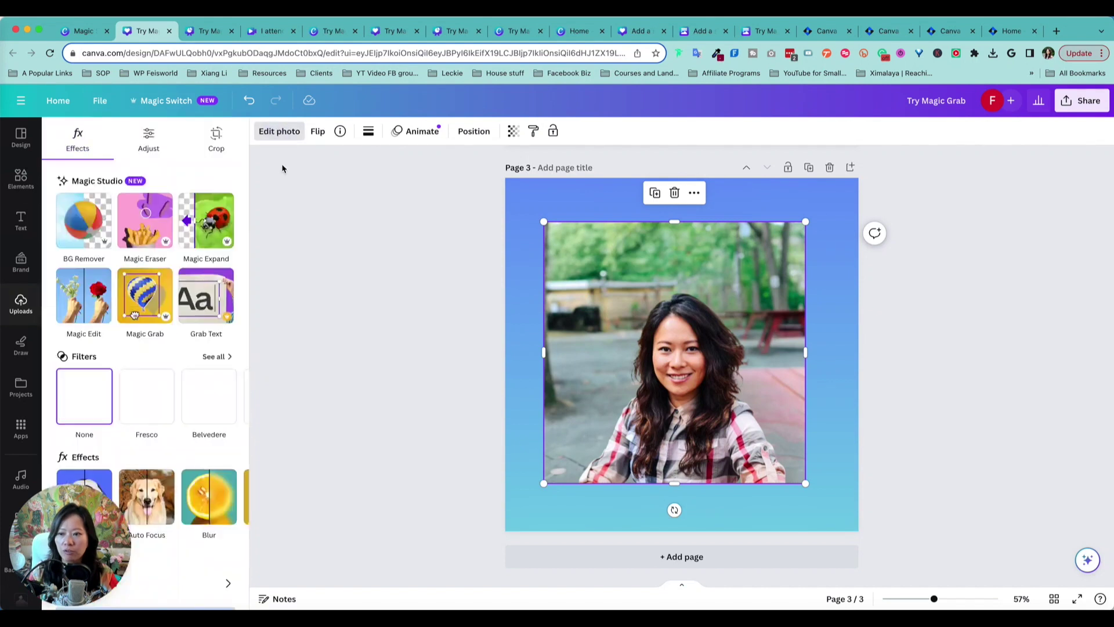
left_click(212, 243)
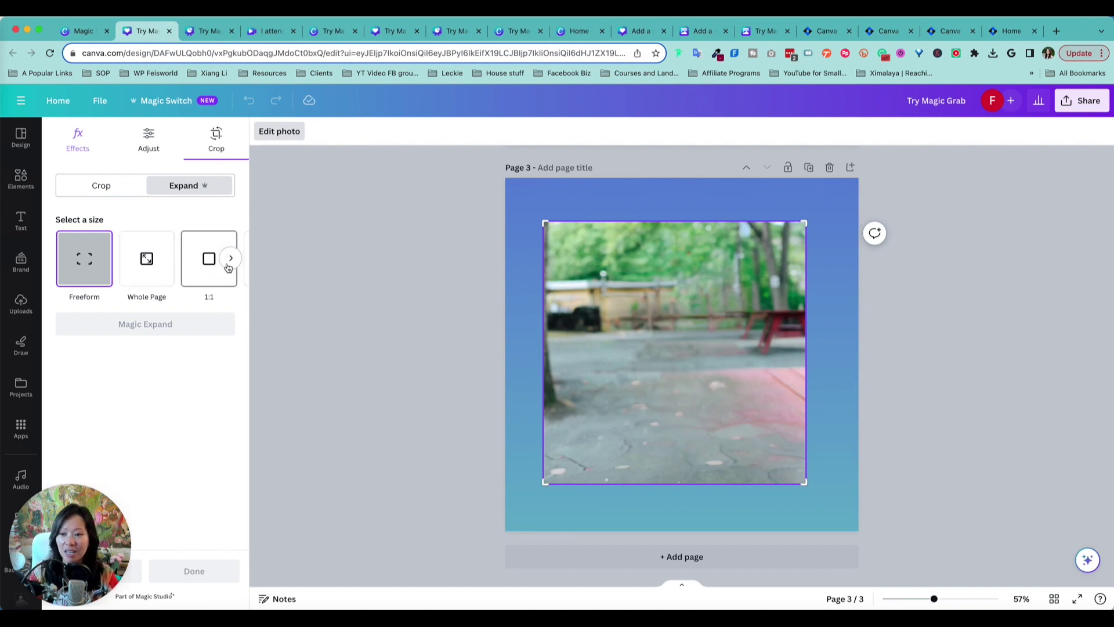
left_click(150, 277)
left_click(186, 324)
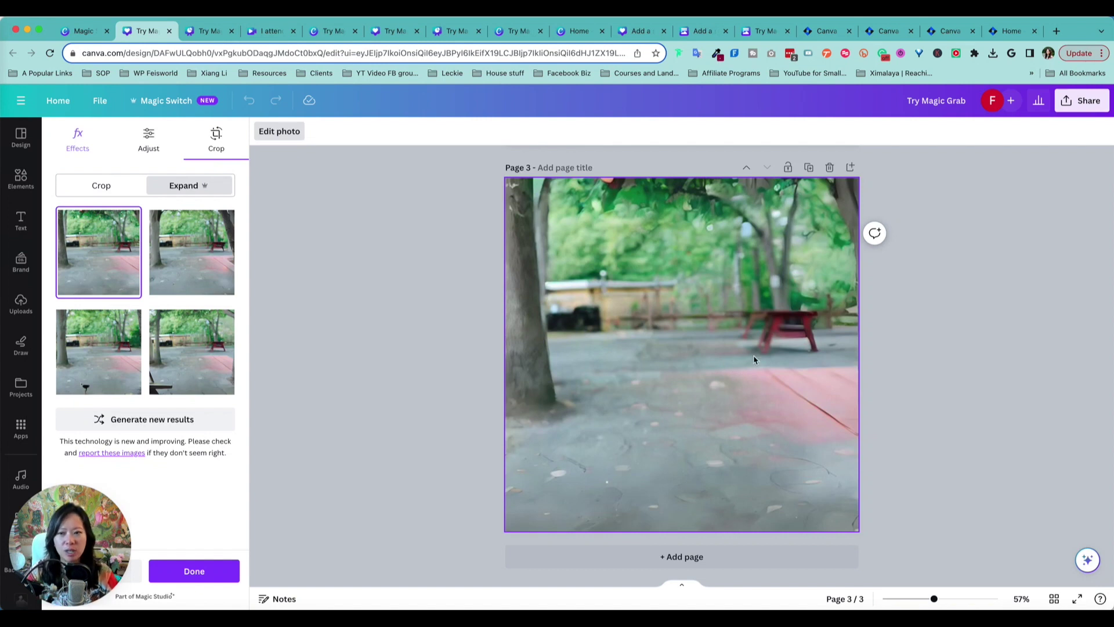
left_click(485, 204)
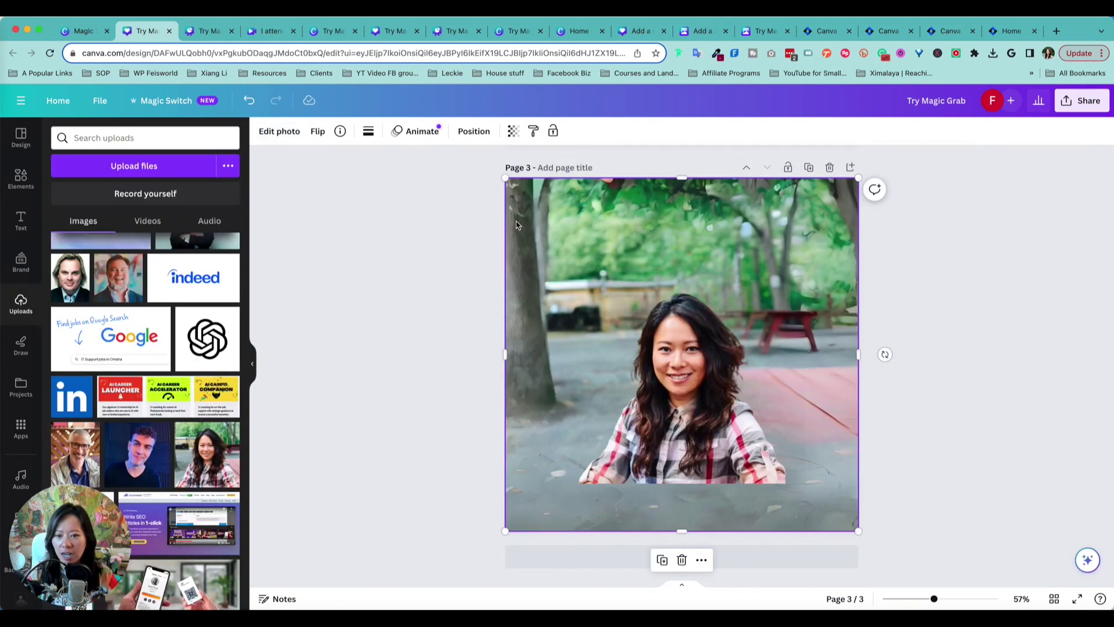
- Enlarge the woman cut-out and reposition her within the expanded scene
left_click(716, 355)
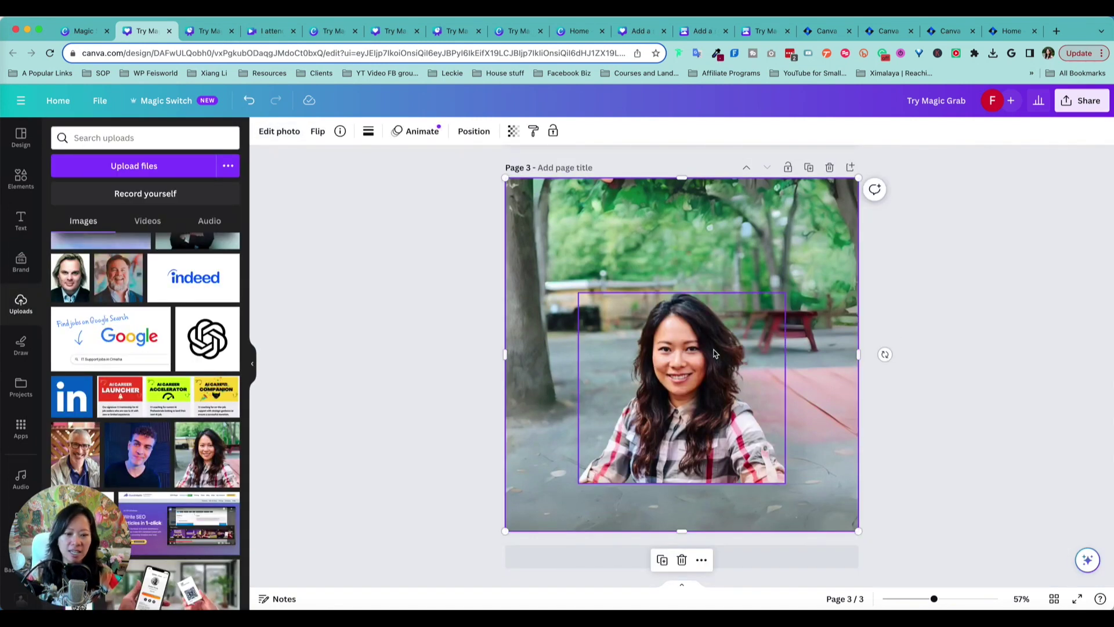
left_click_drag(786, 479, 838, 526)
left_click_drag(771, 406, 716, 410)
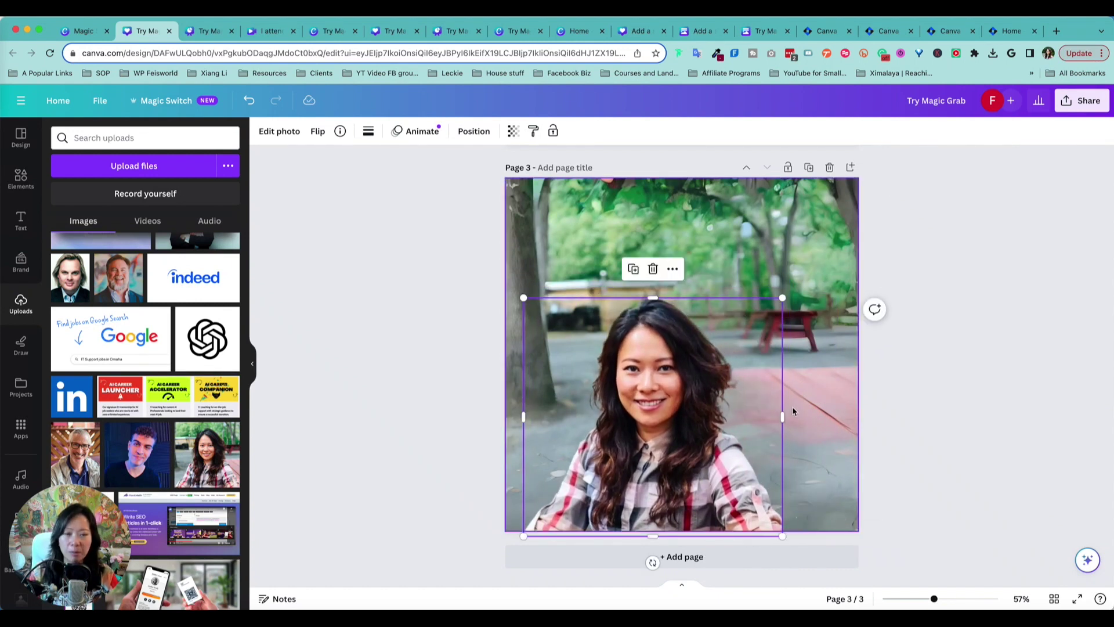
left_click_drag(683, 418, 743, 333)
- Add a new page 4 with the puppy photo from Elements
left_click(718, 557)
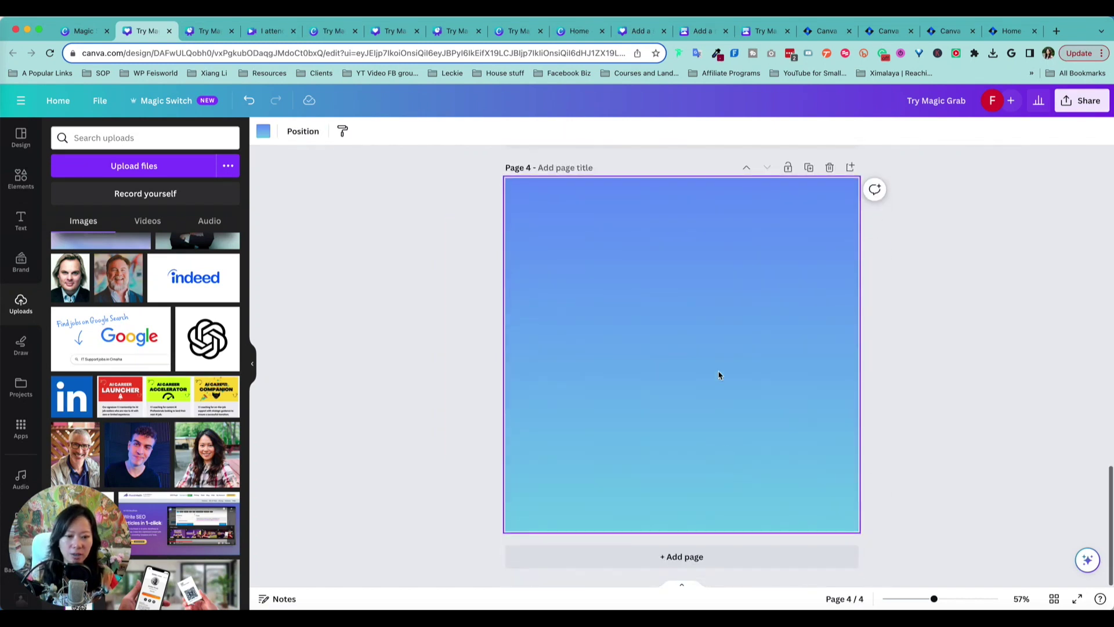
left_click(21, 177)
left_click(85, 236)
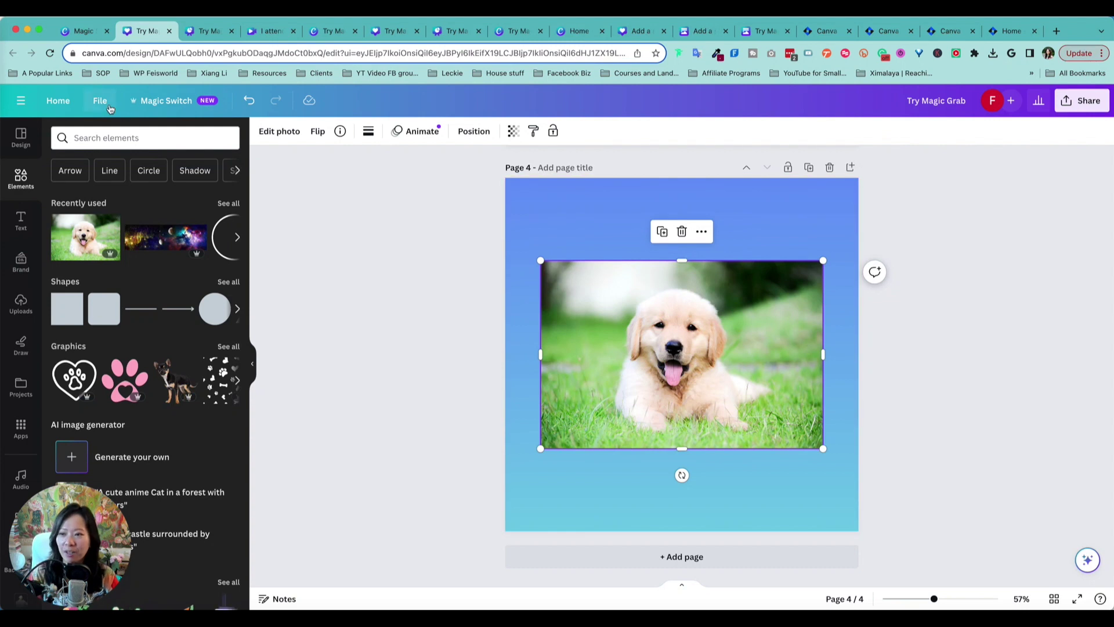
- Magic Expand the puppy photo to the whole page, accept a result, and enlarge it
left_click(268, 132)
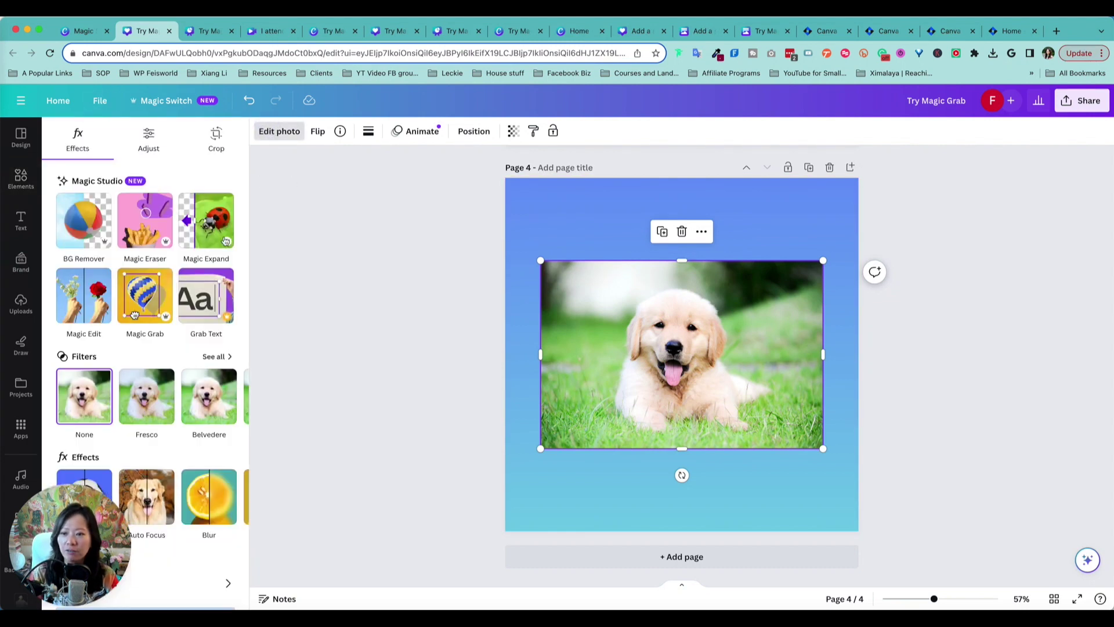
left_click(214, 214)
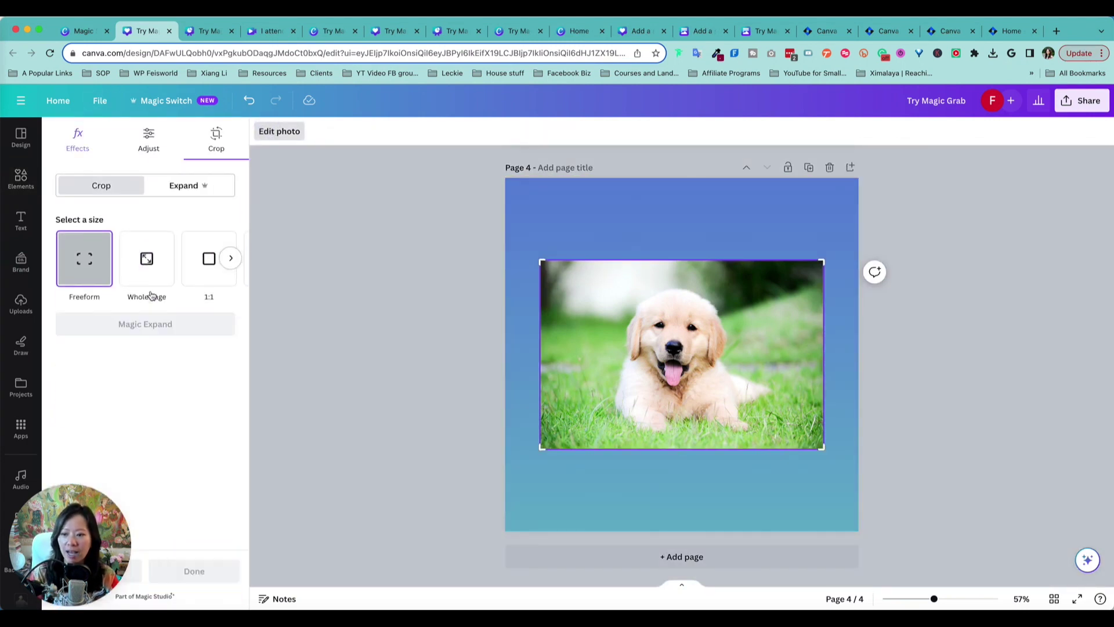
left_click(147, 261)
left_click(157, 324)
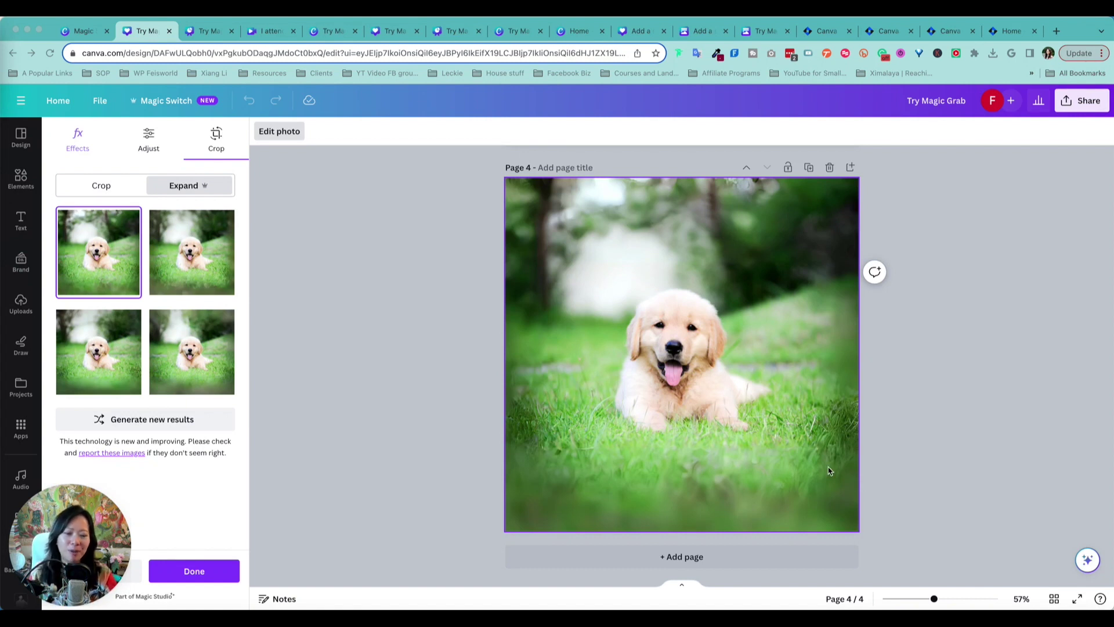
left_click(763, 259)
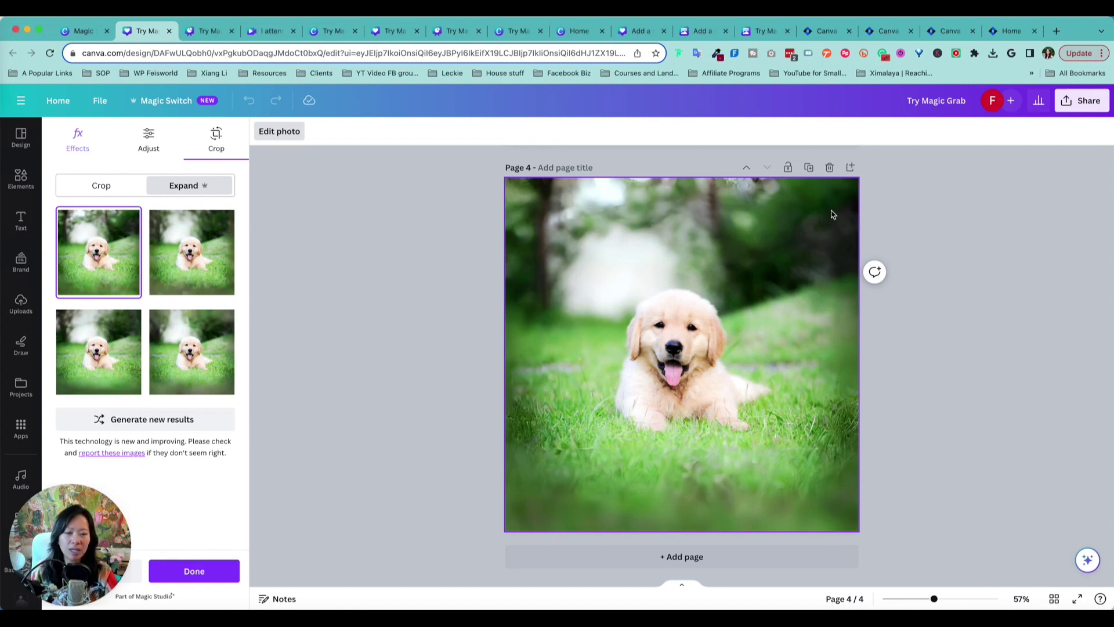
left_click(802, 206)
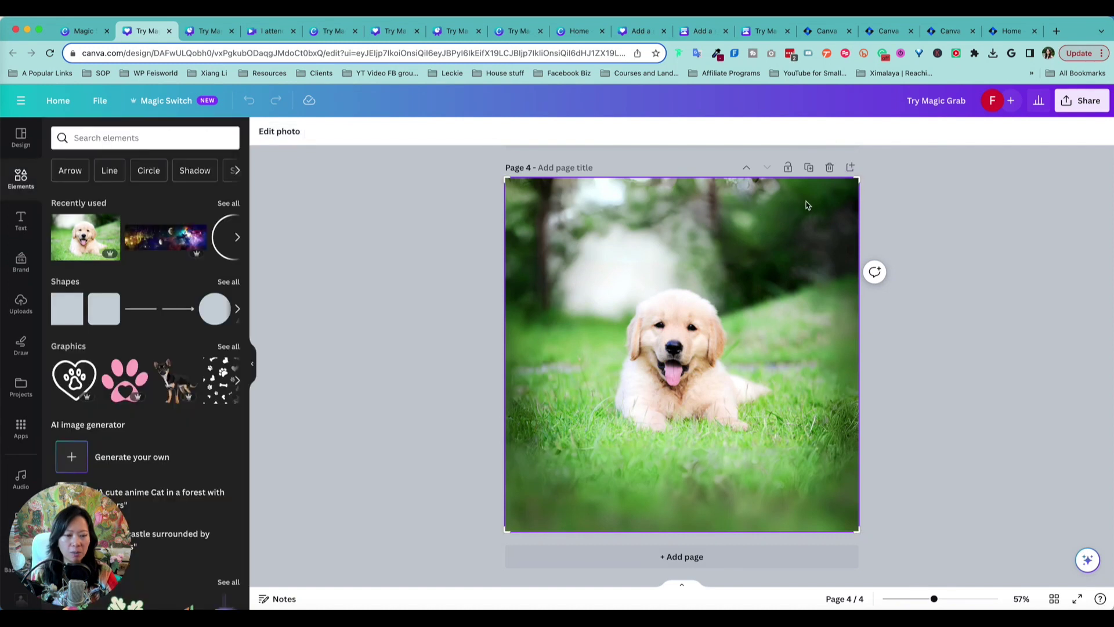
left_click_drag(858, 178, 911, 156)
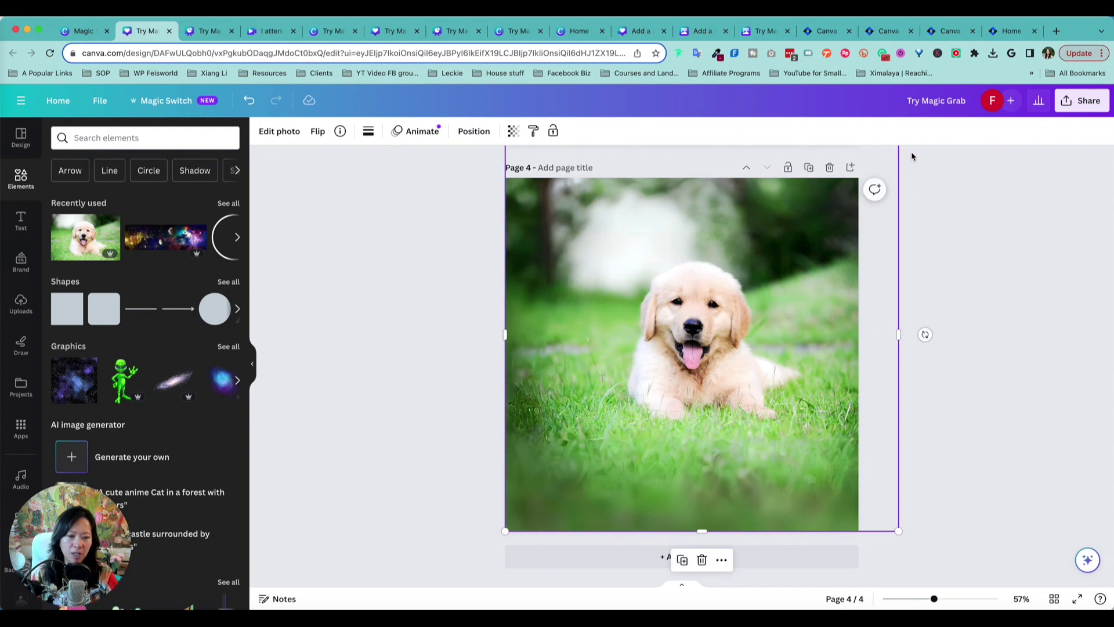
left_click(989, 271)
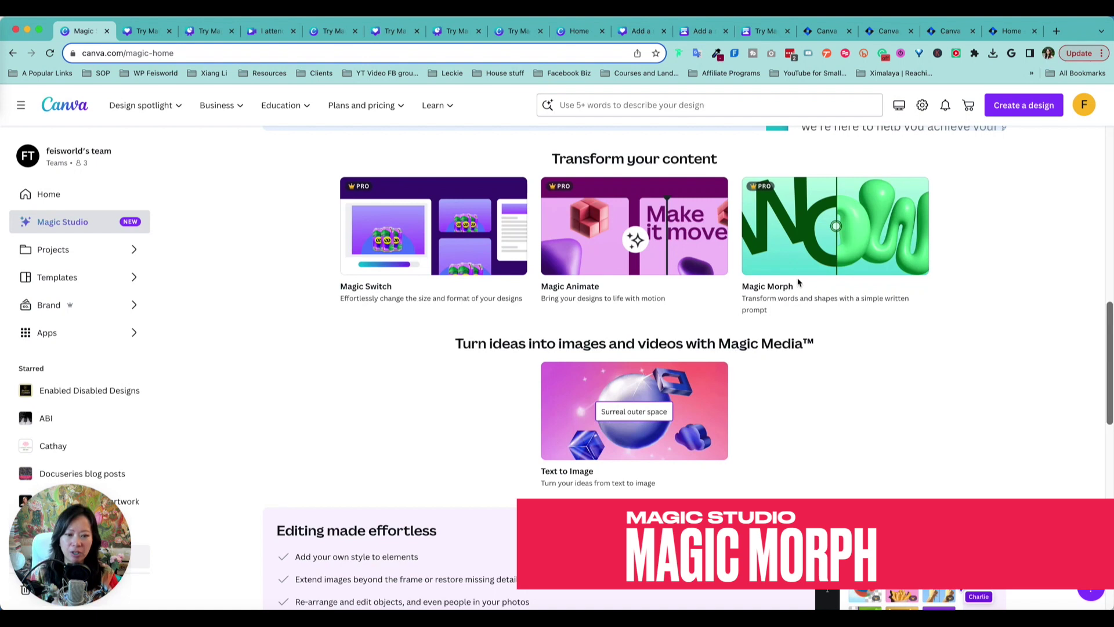
- Open the Try Magic Morph sample design with the white star
left_click(841, 230)
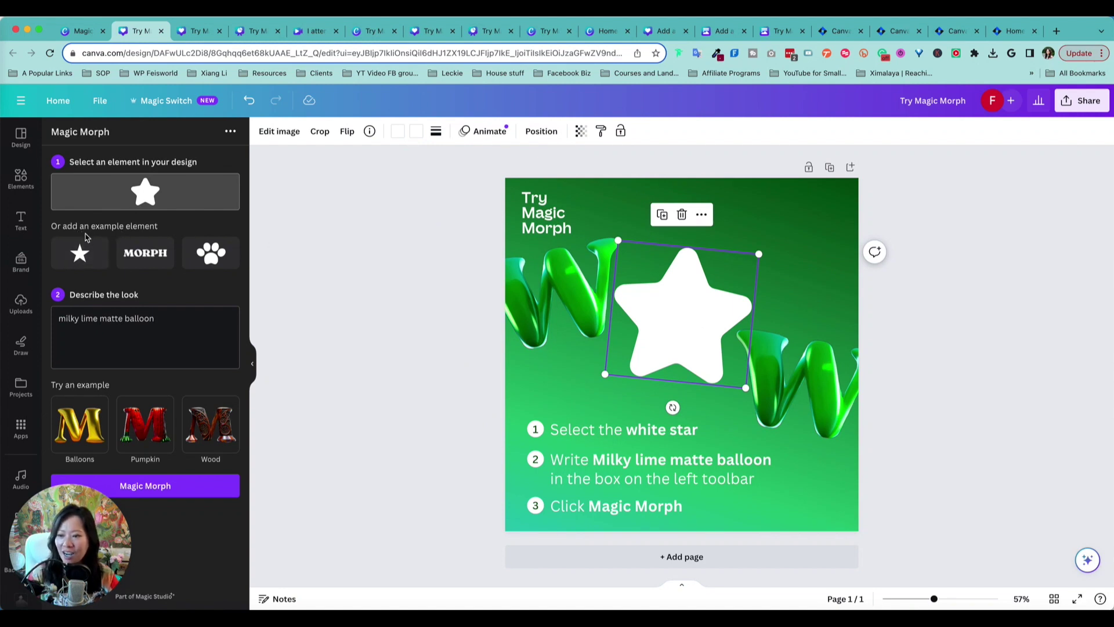
- Add the example paw shape, move it to the top-right and shrink it
left_click(210, 252)
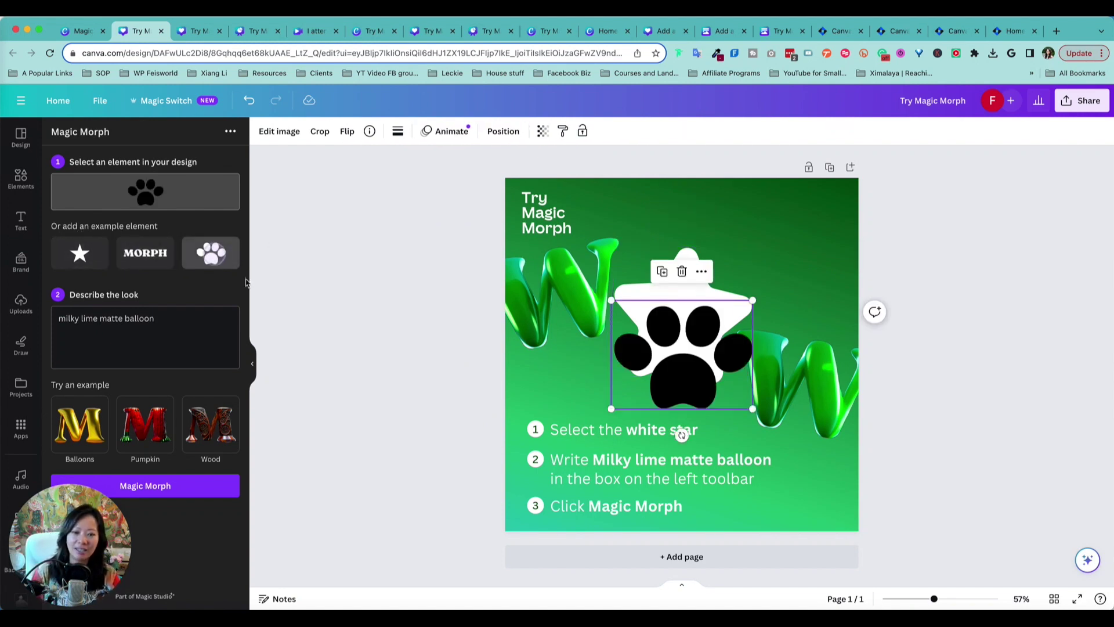
left_click_drag(670, 348, 780, 266)
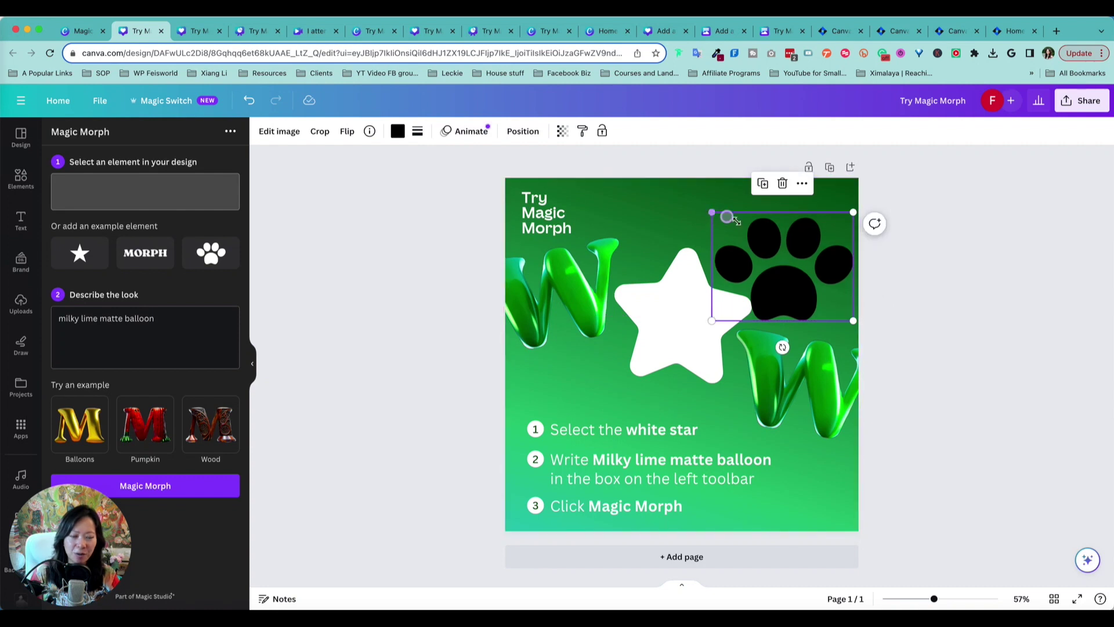
left_click_drag(712, 215, 747, 241)
- Generate Intricate wood carving versions of the white star with Magic Morph
left_click(679, 317)
left_click(145, 423)
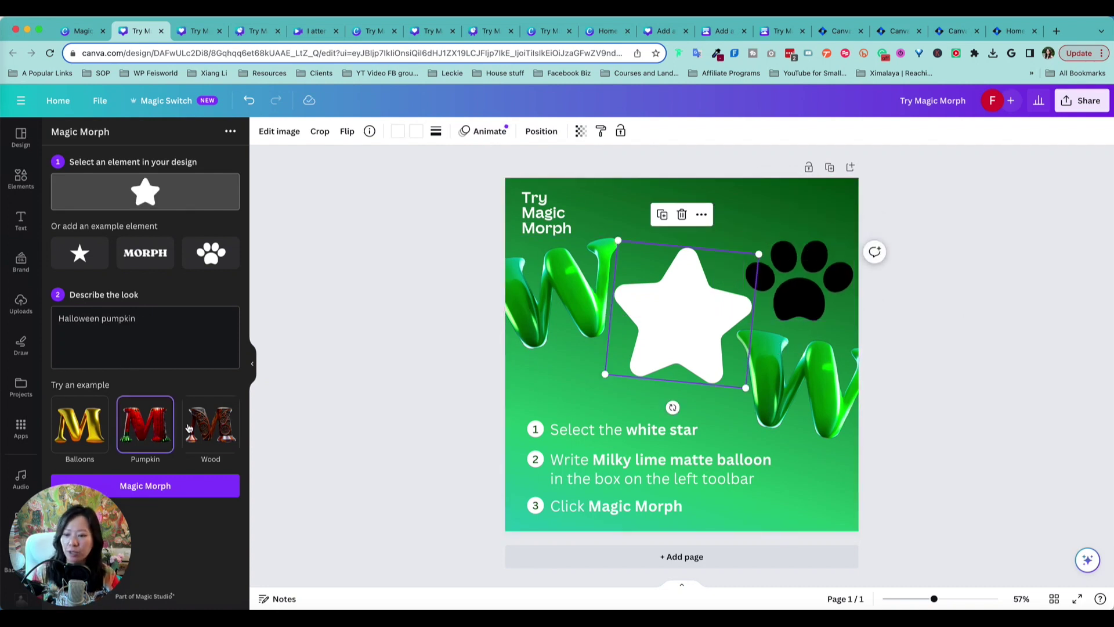
left_click(223, 439)
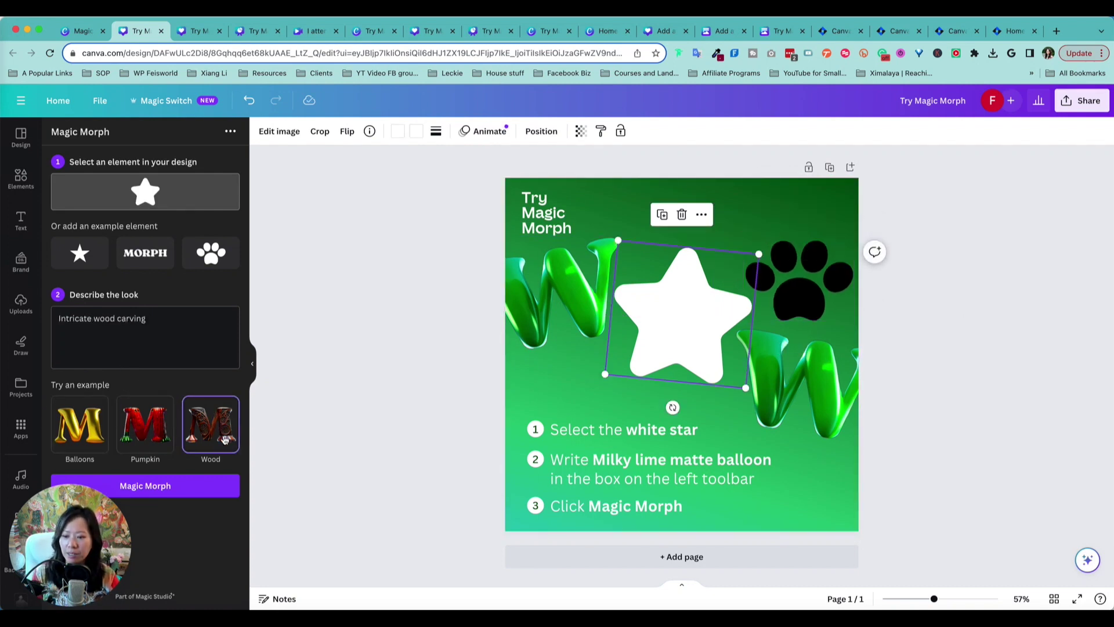
left_click(204, 490)
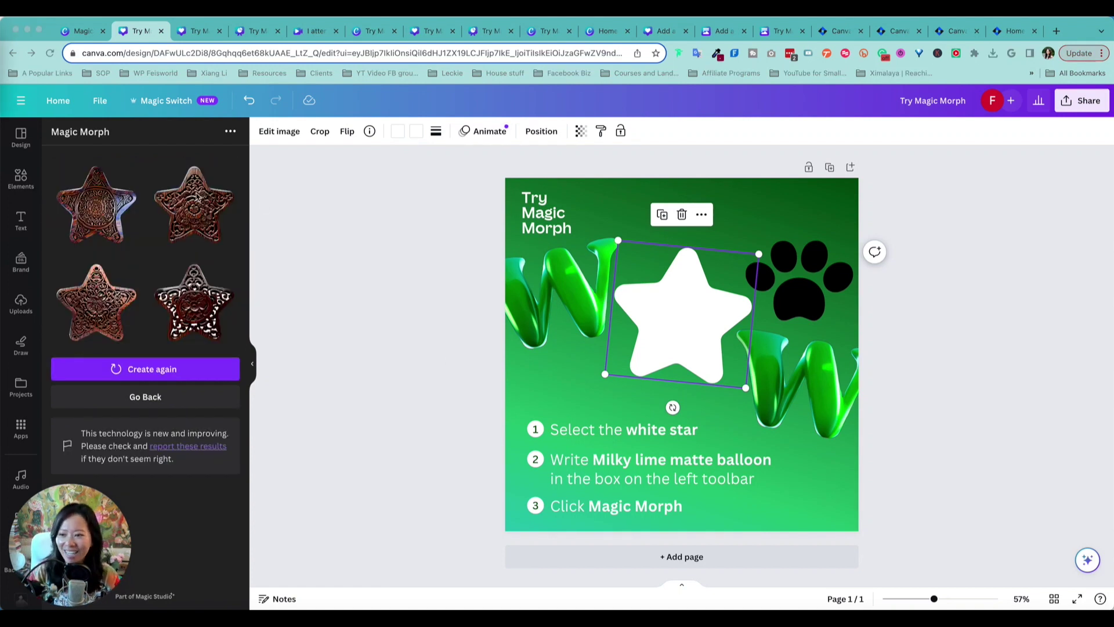
- Apply two wood-carved star designs, position and tilt them, then return to the prompt settings
left_click(105, 212)
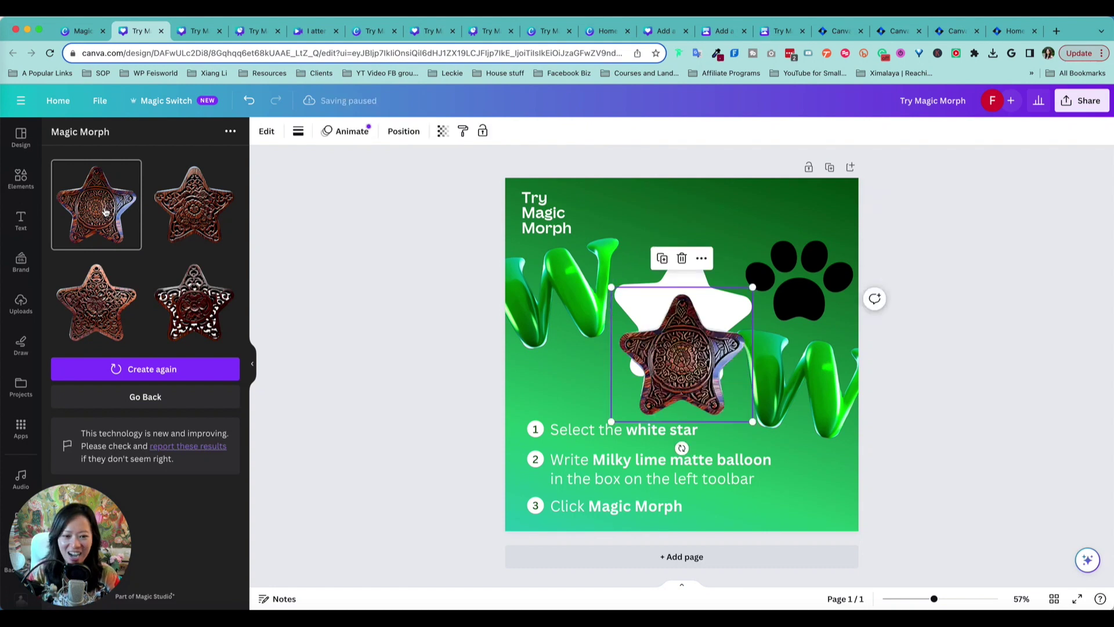
left_click(651, 338)
left_click(177, 211)
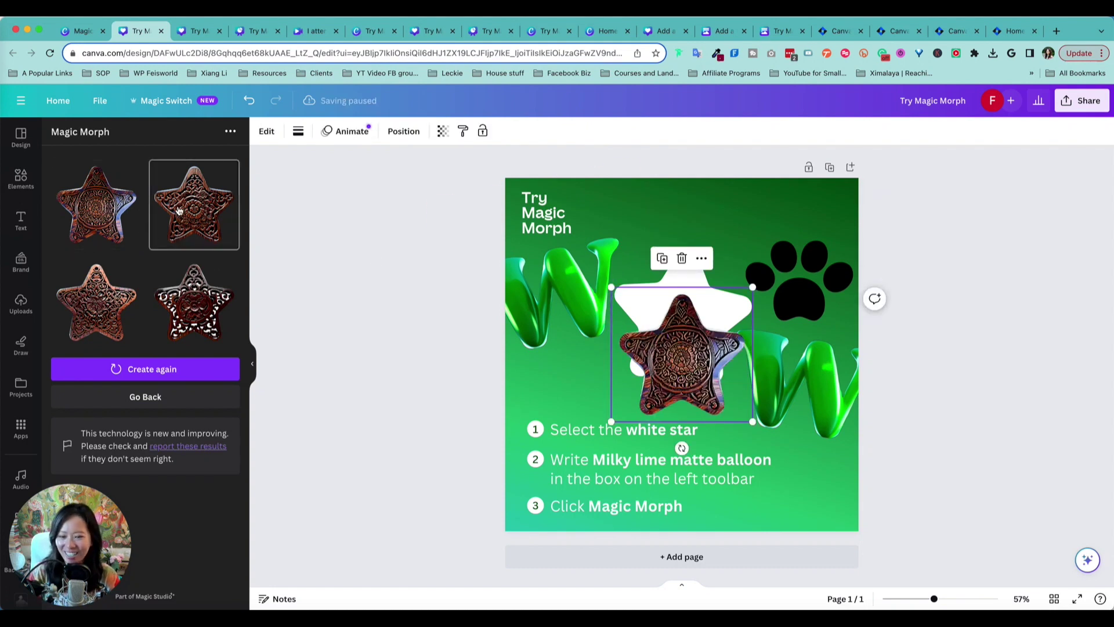
left_click_drag(732, 377, 838, 429)
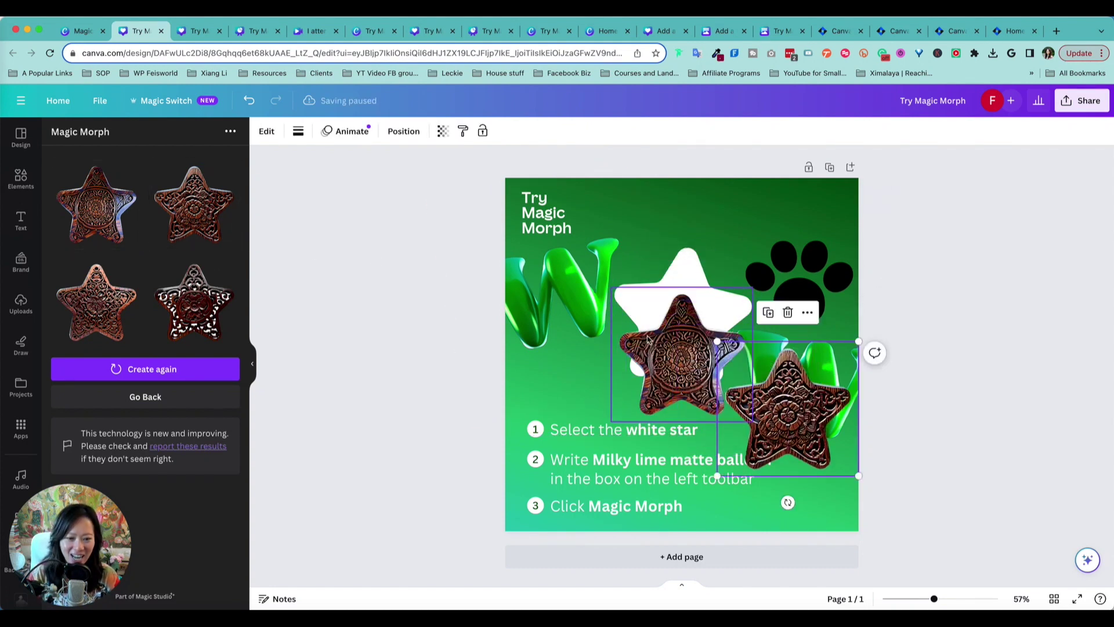
left_click_drag(670, 380, 673, 318)
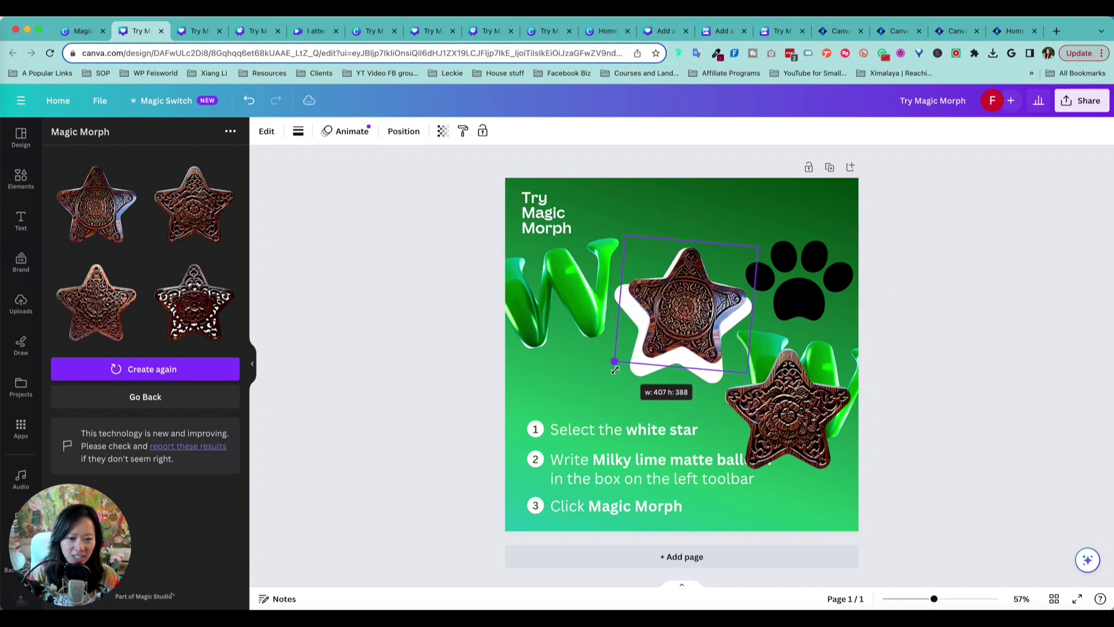
mouse_move(672, 397)
left_mouse_down()
mouse_move(552, 448)
mouse_move(655, 401)
left_mouse_up()
left_click_drag(668, 316, 668, 314)
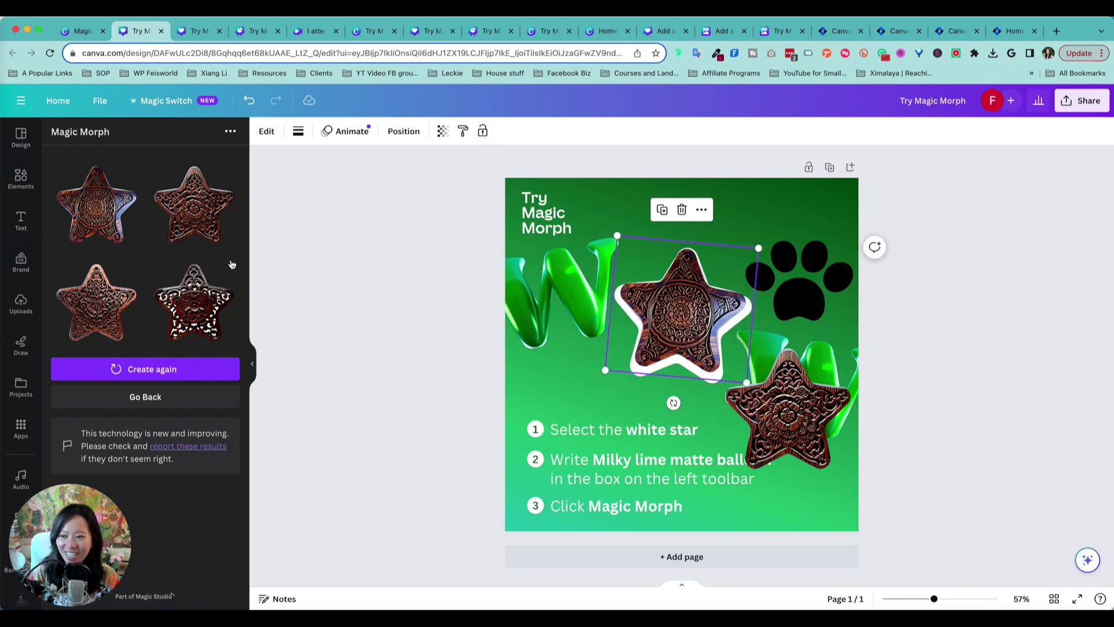
left_click(226, 397)
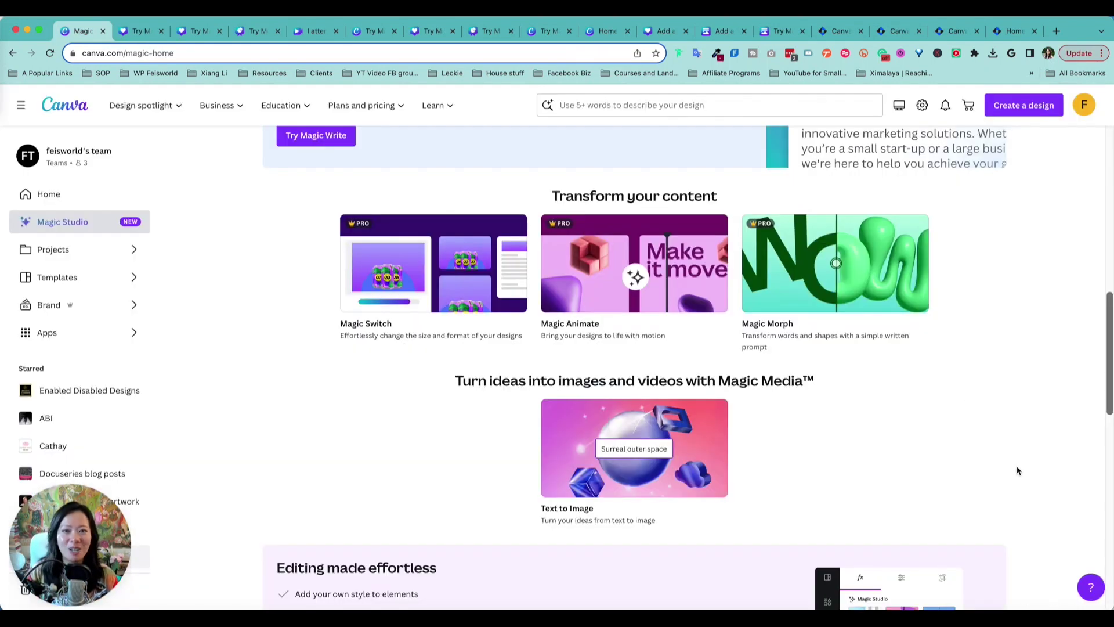
- Start a Magic Design for video from the Magic Studio page to reach its file picker
scroll(1018, 469, "down", 5)
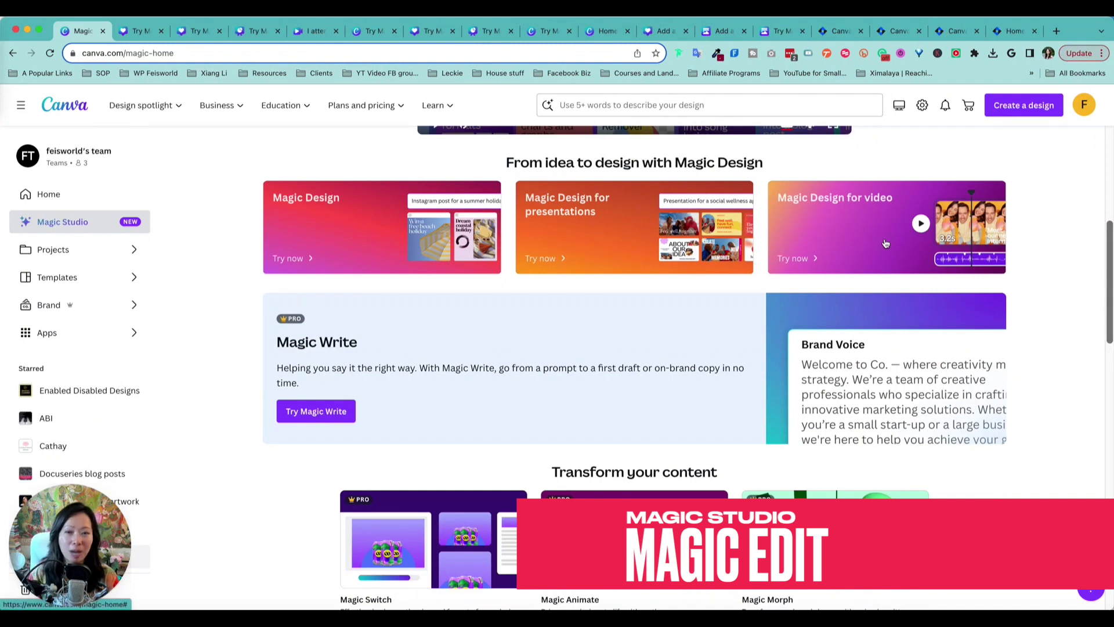
left_click(886, 243)
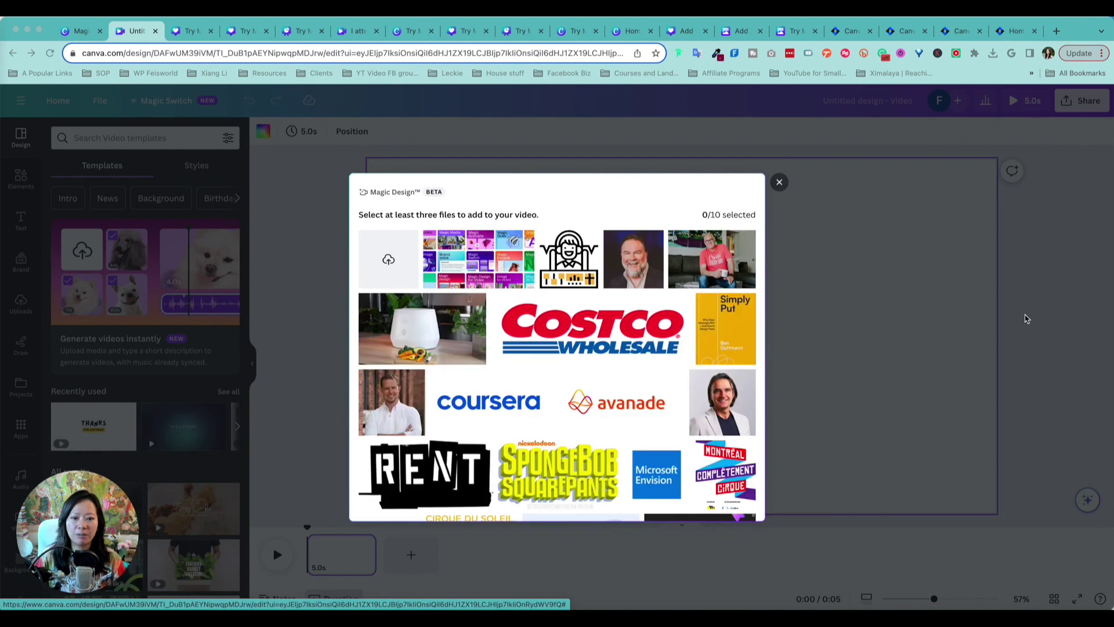
- Scroll through the file grid to select ten painting images for the video
scroll(719, 377, "down", 10)
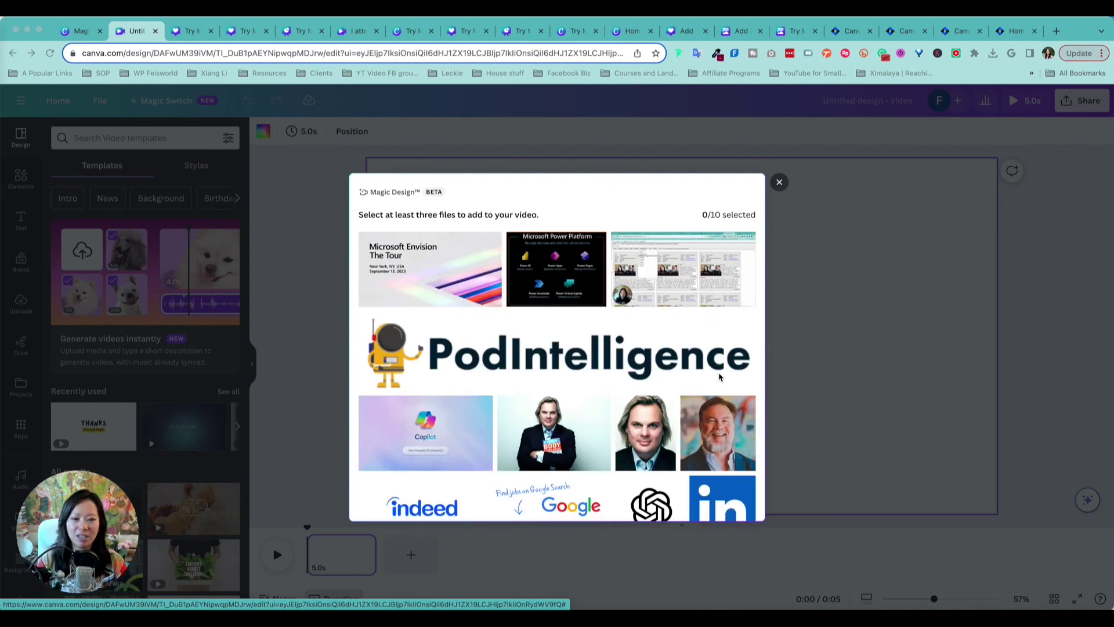
scroll(720, 377, "down", 5)
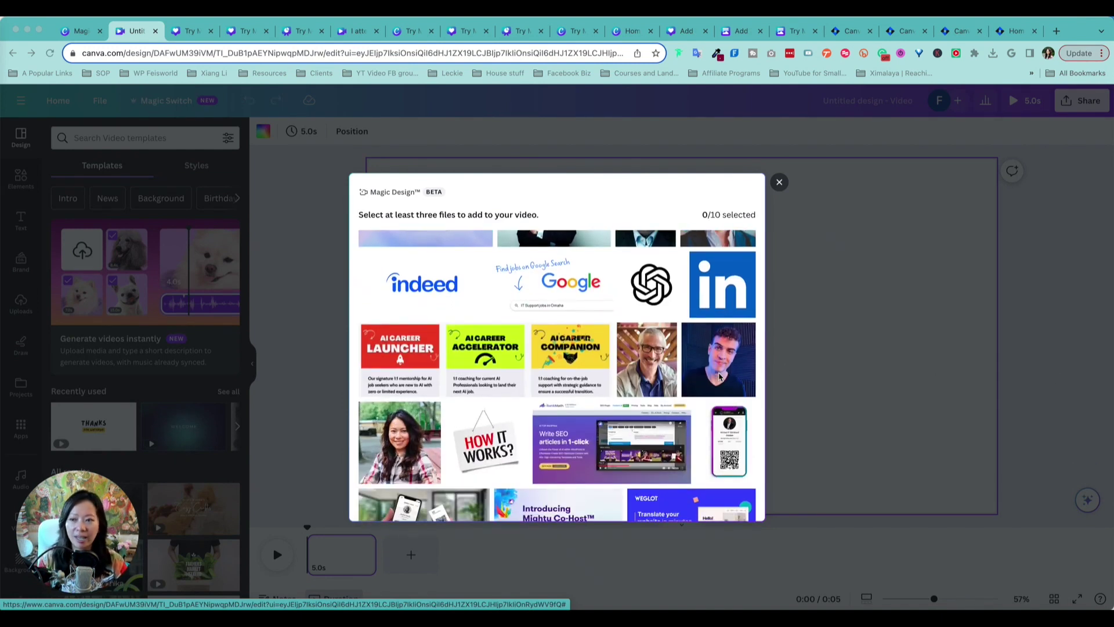
scroll(719, 378, "down", 5)
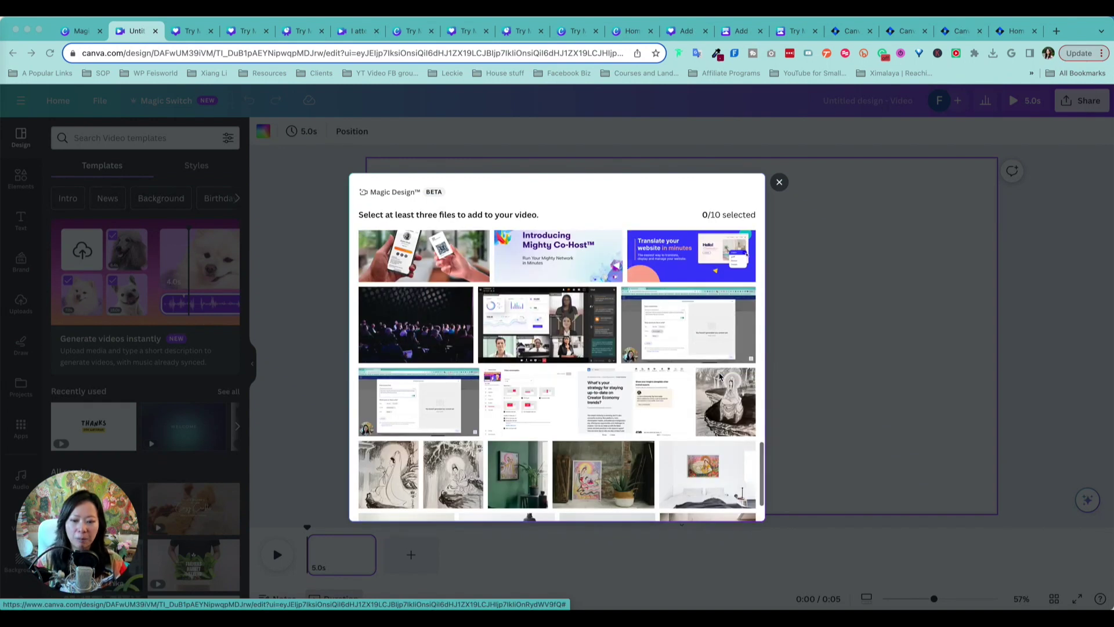
scroll(719, 377, "down", 10)
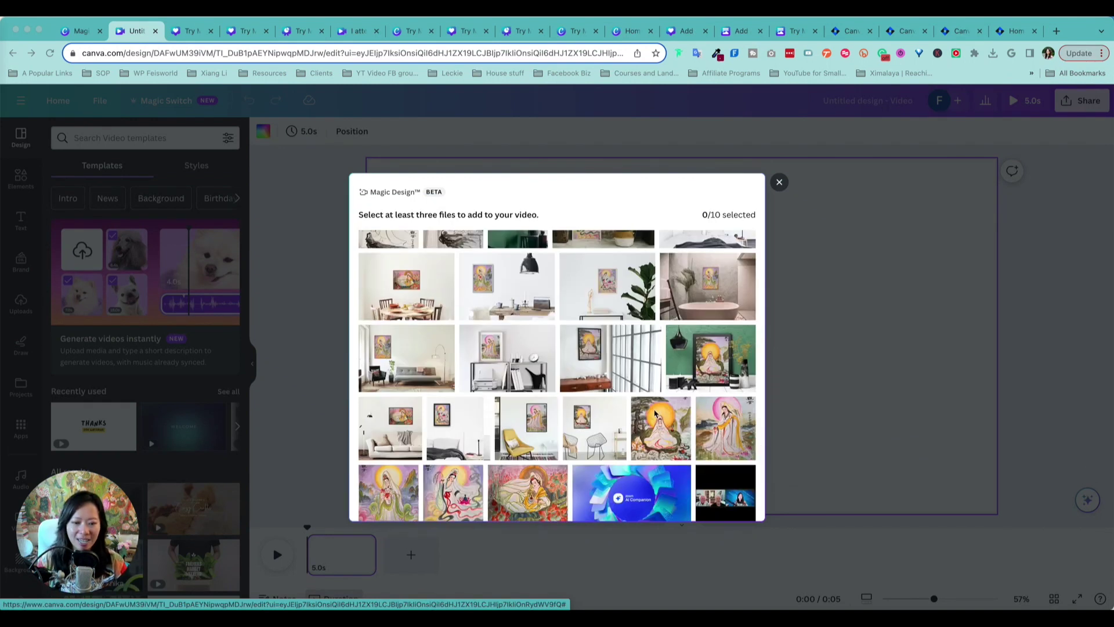
scroll(697, 458, "down", 1)
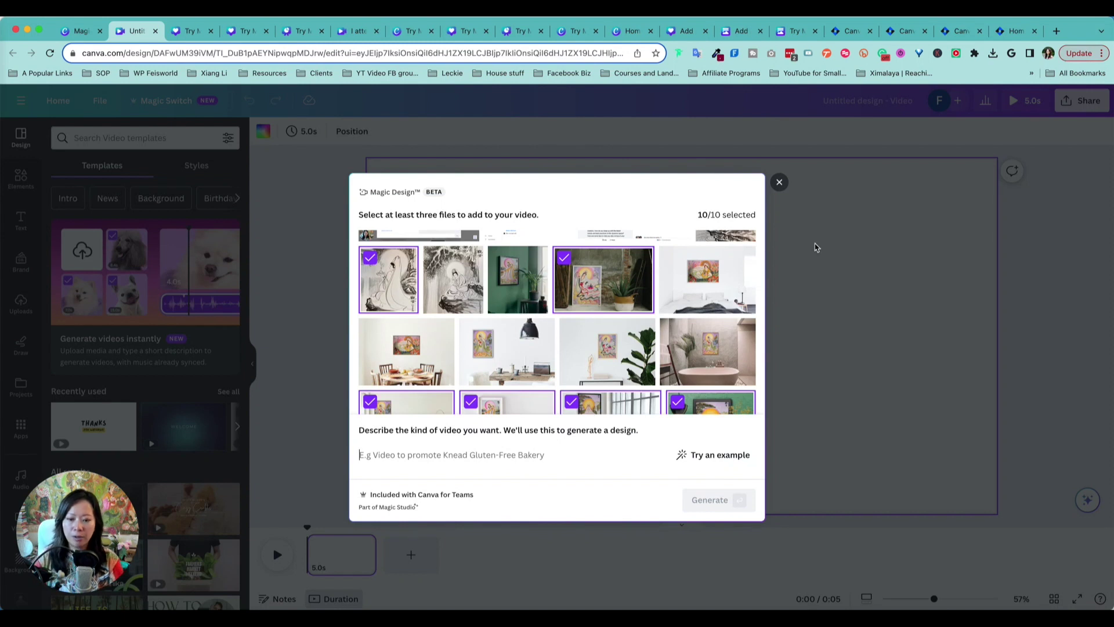
- Describe the video as showcasing the artist's artworks that can enhance your space, then generate it
type("Showi")
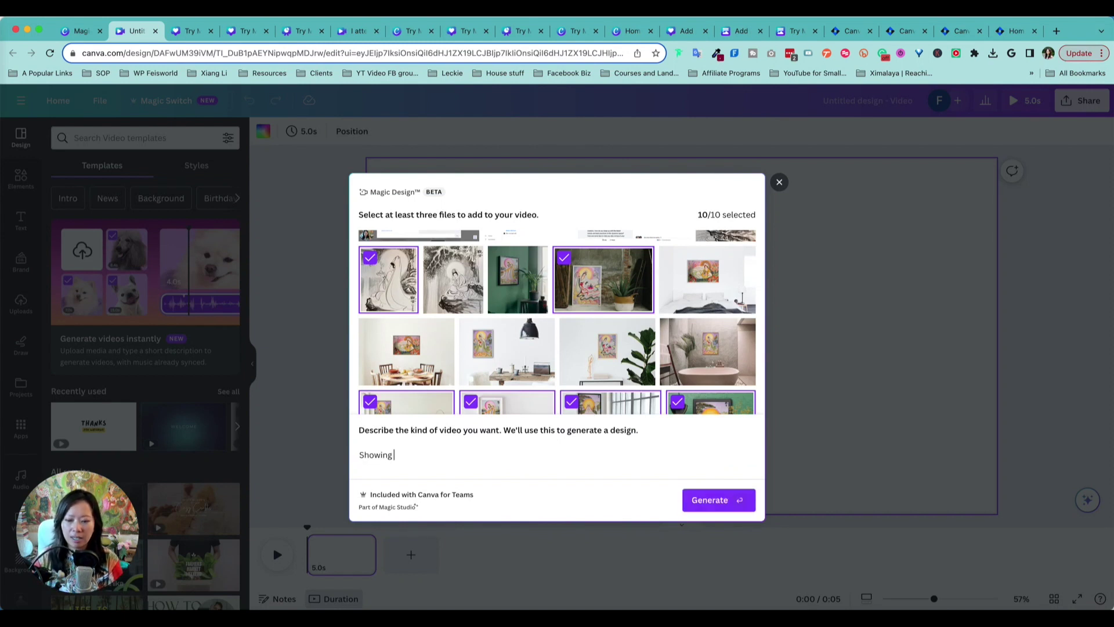
type("ng")
key("BackSpace")
key("BackSpace")
key("BackSpace")
type("casing artworks by Xiang Li Art - and they can enhance your space")
key("Return")
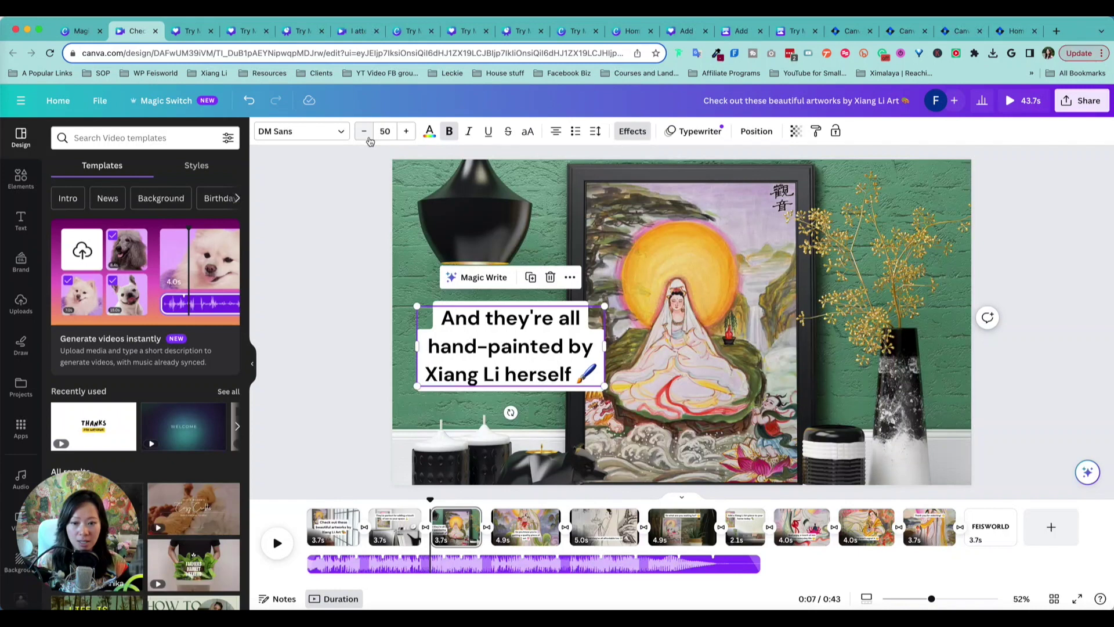
left_click(1004, 285)
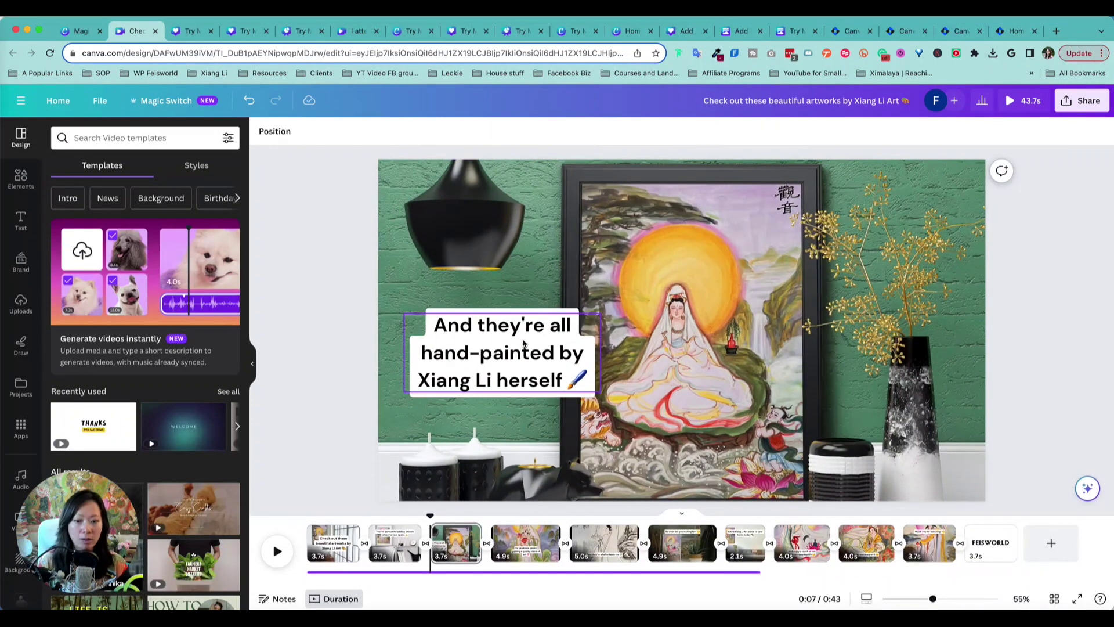
left_click(524, 343)
left_click(757, 564)
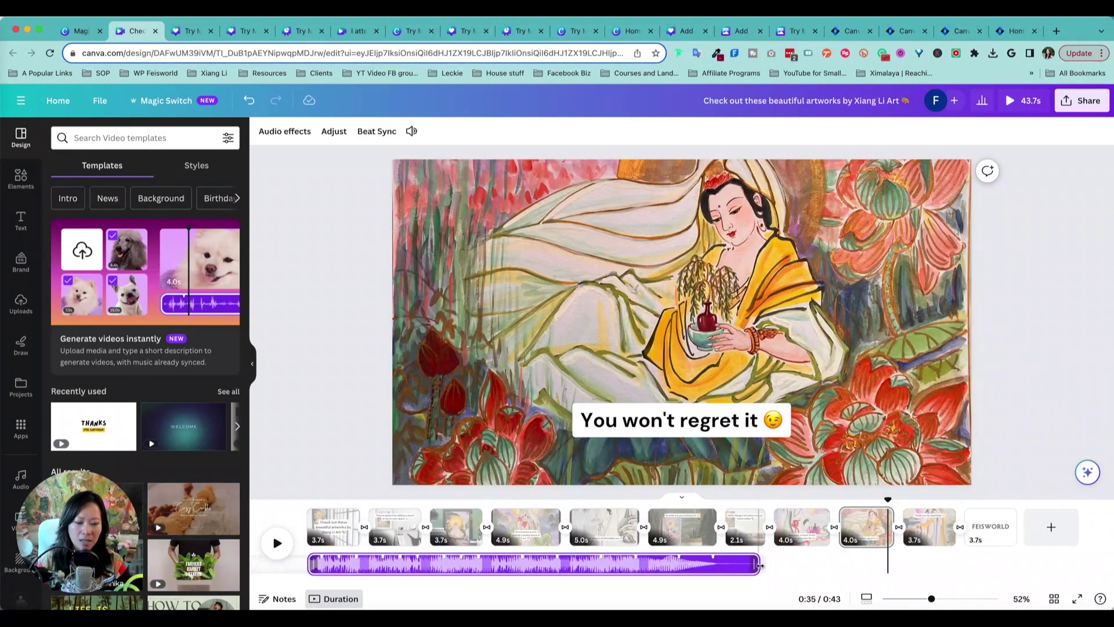
mouse_move(756, 564)
left_mouse_down()
mouse_move(864, 565)
mouse_move(766, 564)
left_mouse_up()
scroll(146, 405, "down", 1)
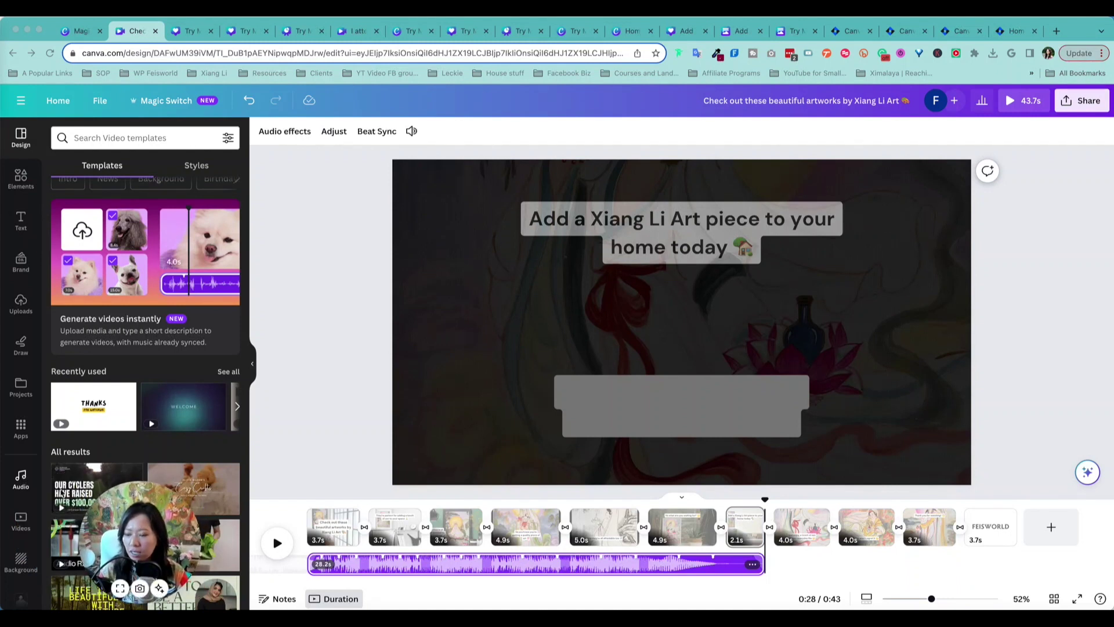
- Add a second music track after the first, preview it, and trim it to end with the video
left_click(20, 479)
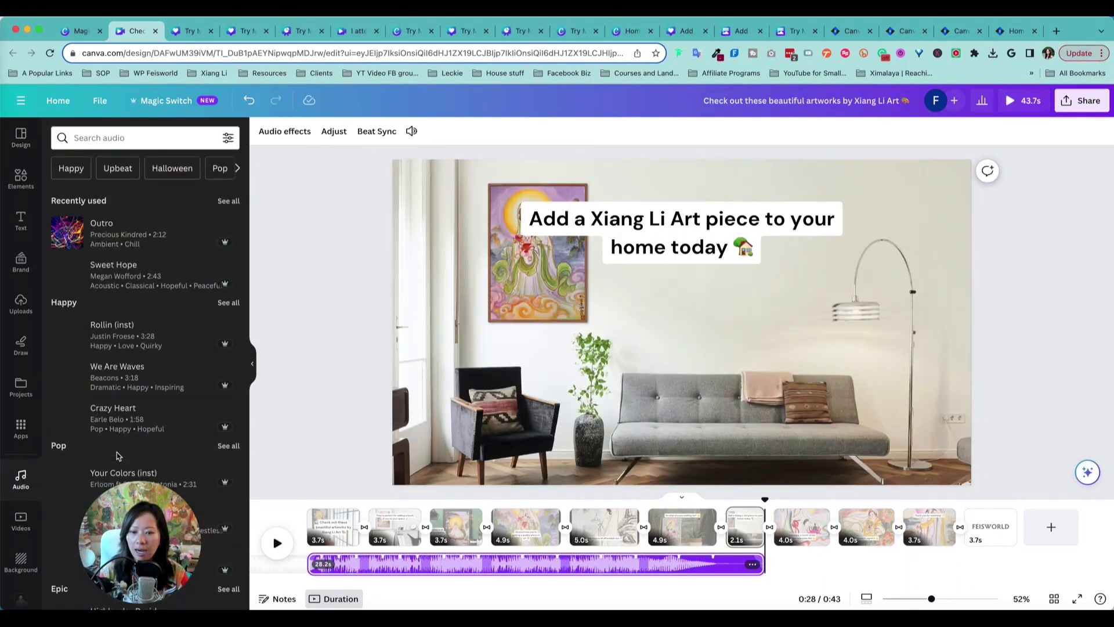
scroll(122, 394, "down", 1)
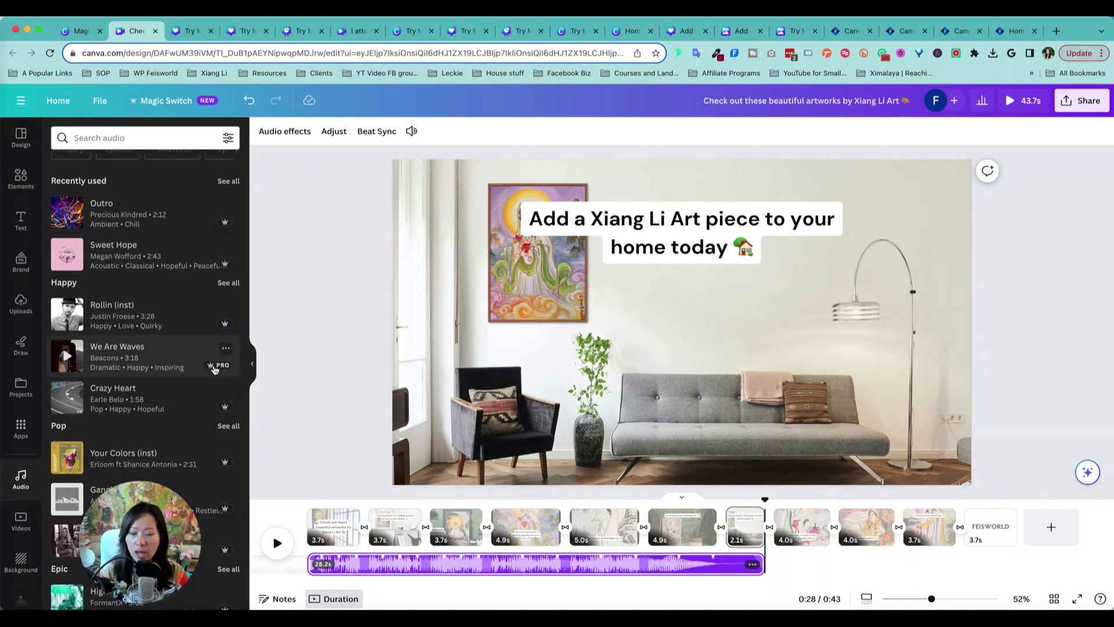
scroll(191, 324, "down", 1)
left_click(190, 325)
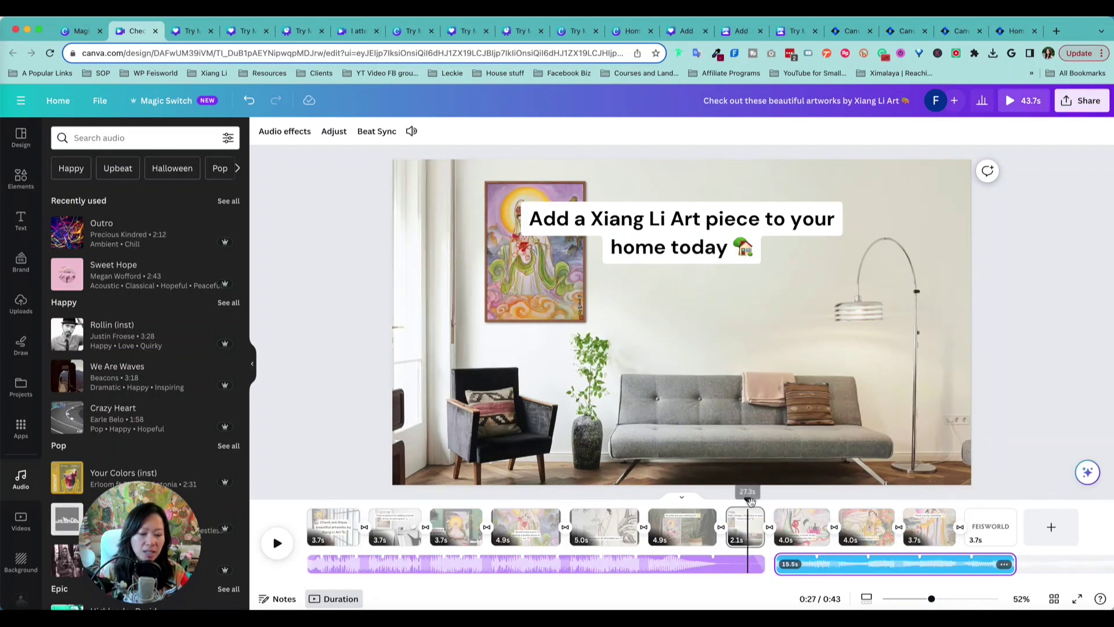
key("space")
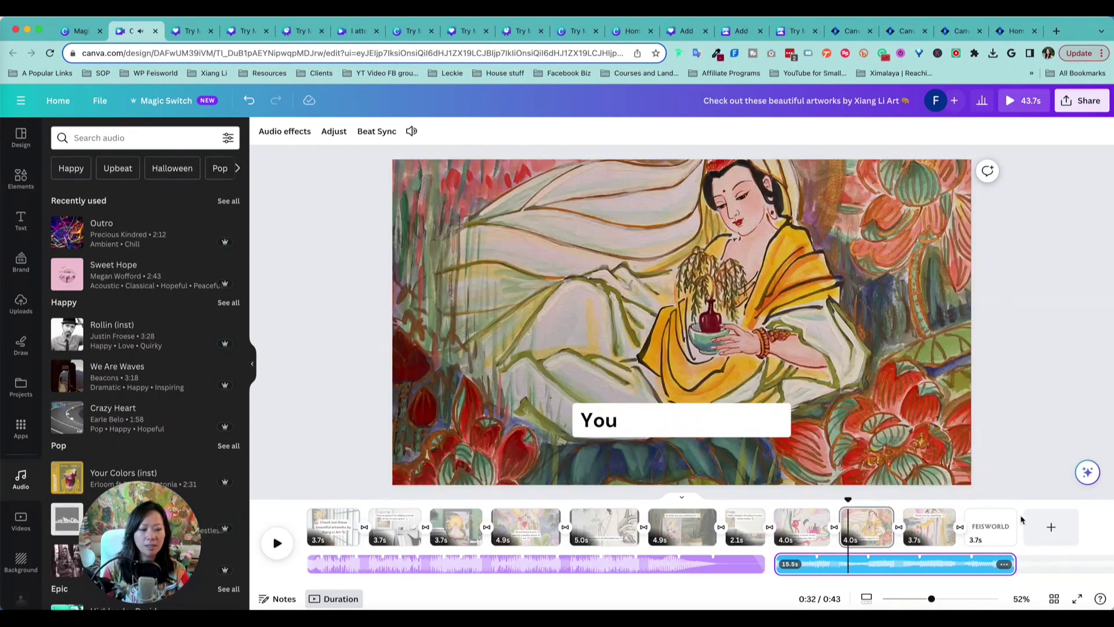
mouse_move(1014, 564)
left_mouse_down()
mouse_move(975, 560)
mouse_move(1013, 562)
left_mouse_up()
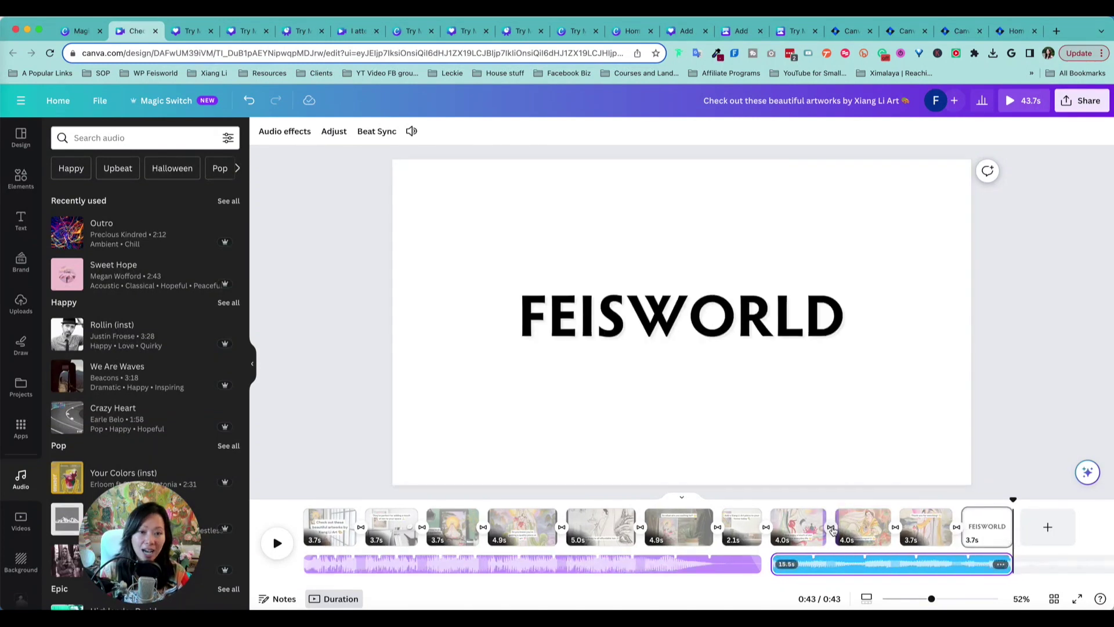